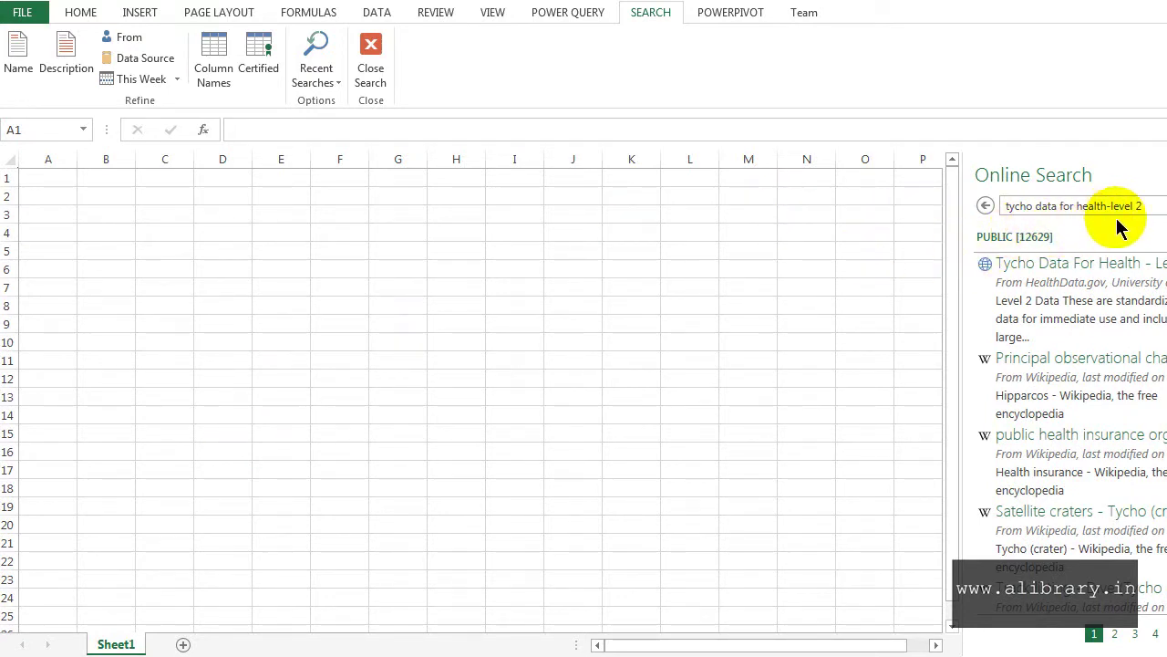
- Load the "Tycho Data For Health - Level 2" dataset from the online search results into the workbook
left_click(1018, 284)
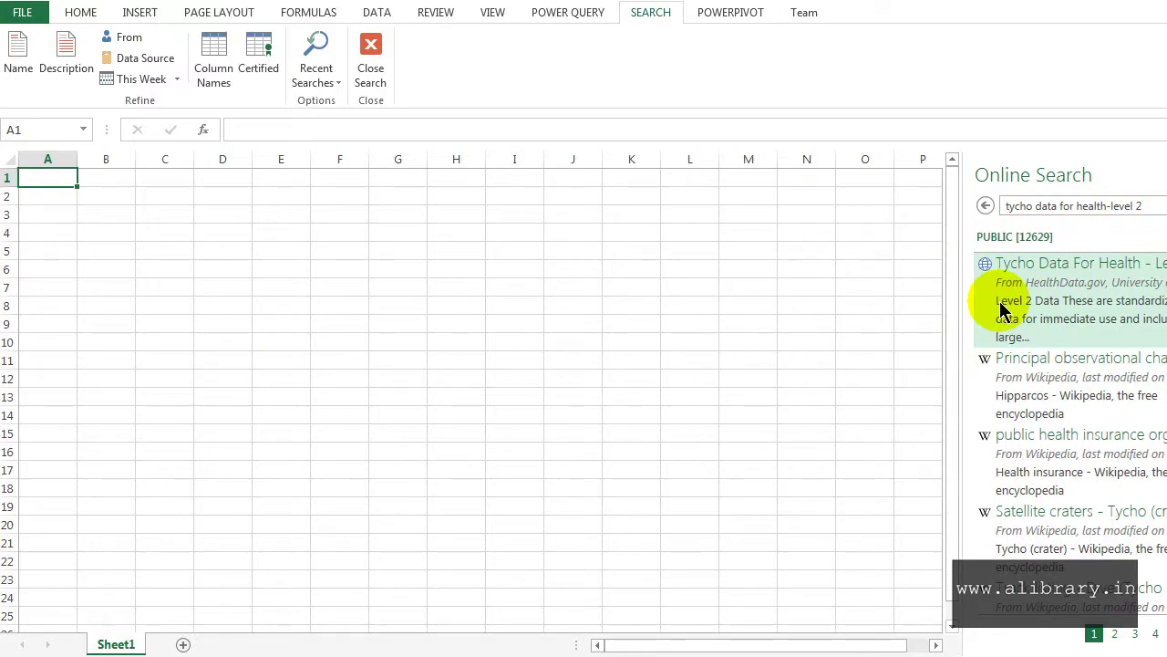
right_click(1001, 303)
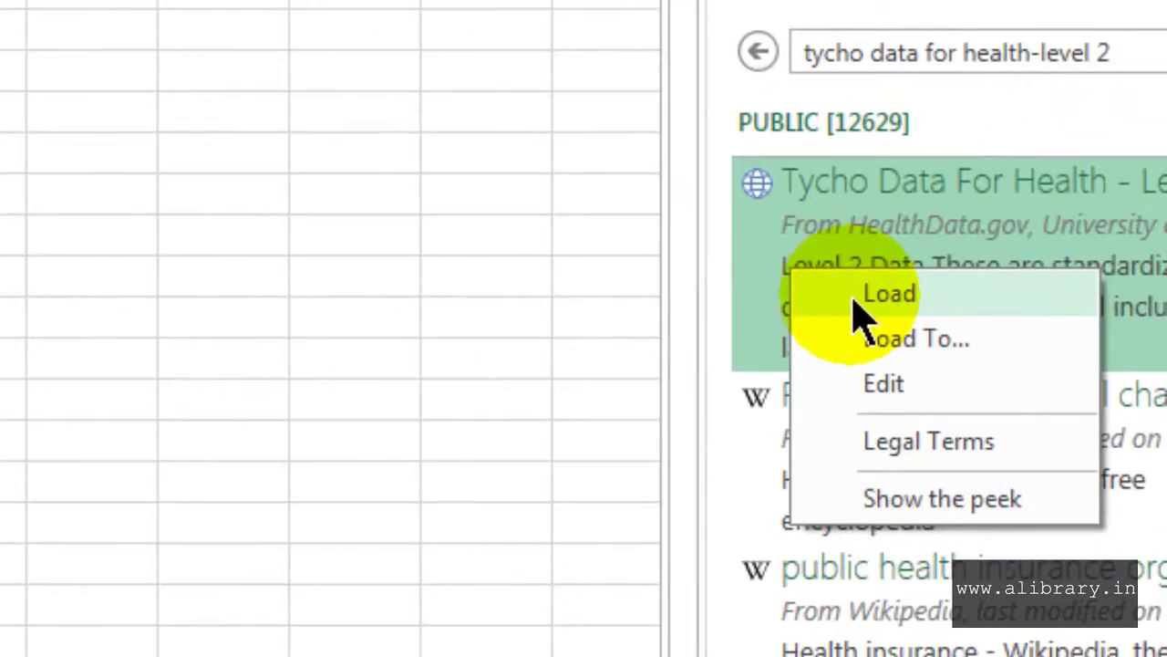
left_click(855, 296)
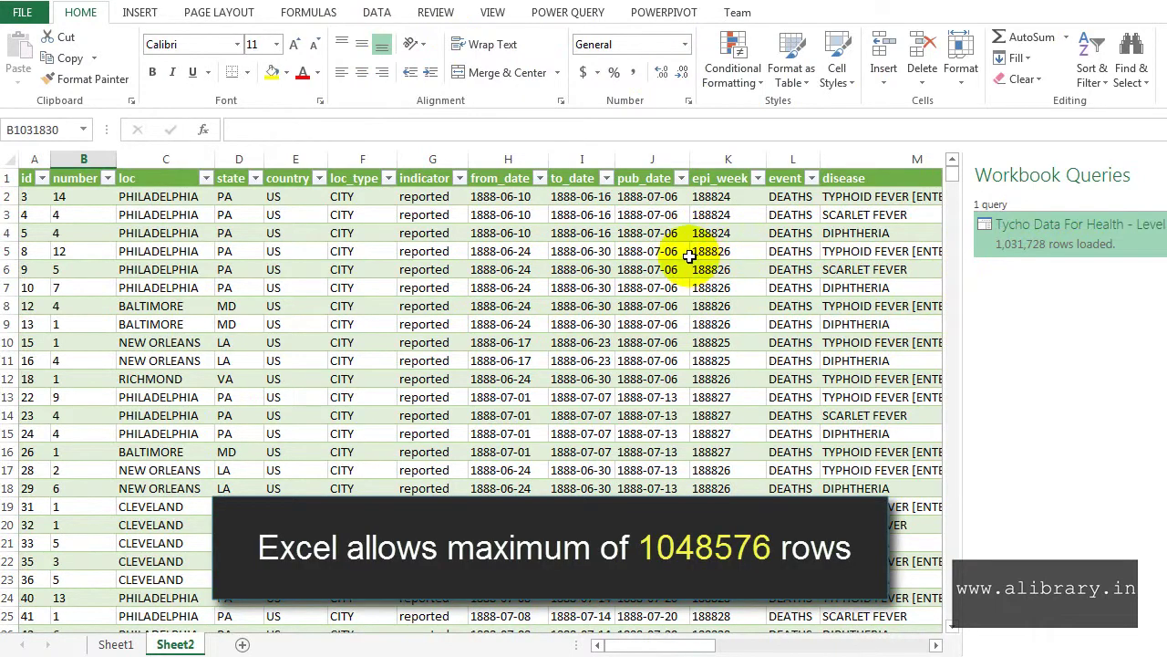
- Open the loaded Tycho query for editing in a maximized Query Editor and widen the Query Settings area
left_click(569, 15)
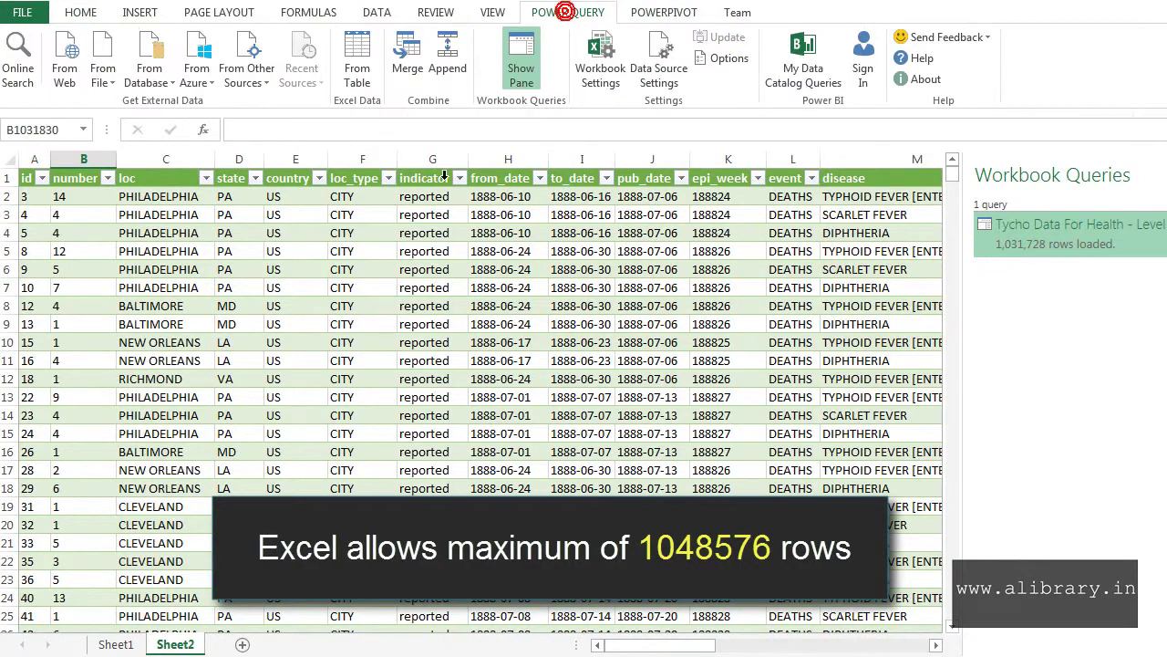
left_click(302, 379)
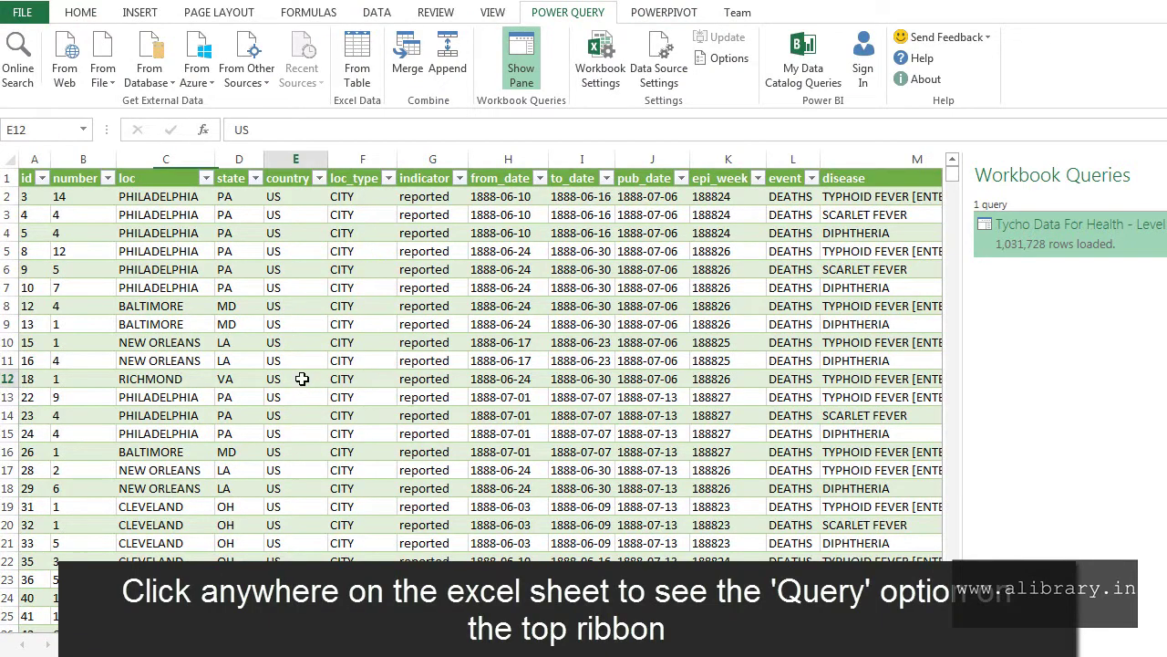
left_click(113, 250)
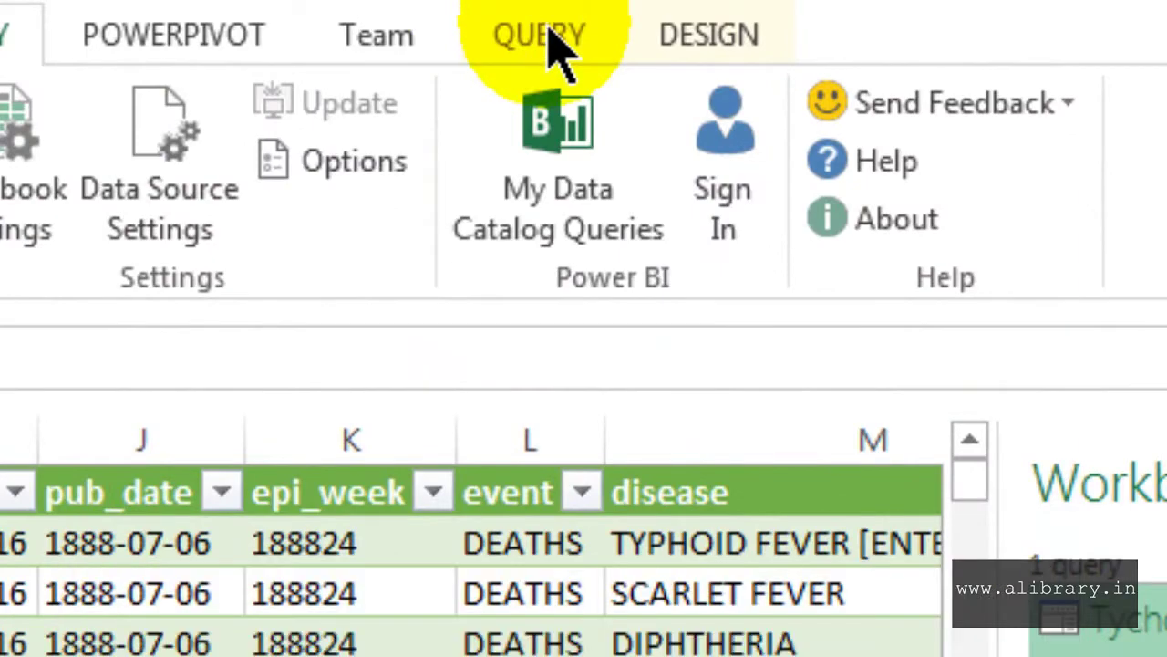
left_click(547, 37)
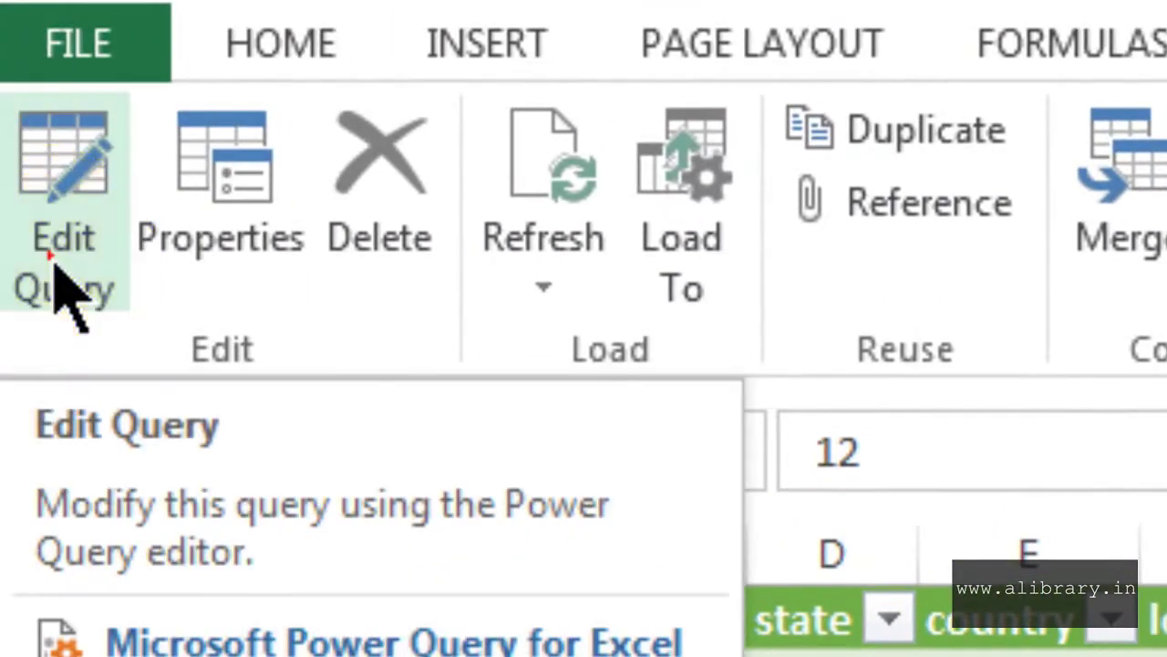
left_click(55, 264)
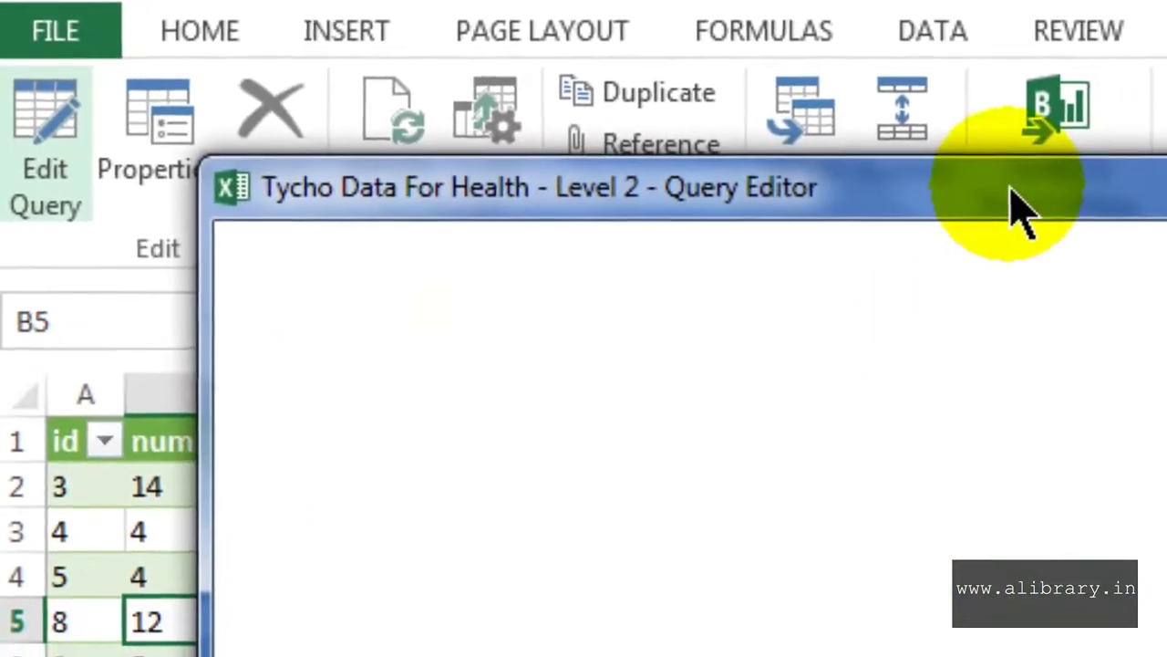
left_click(868, 187)
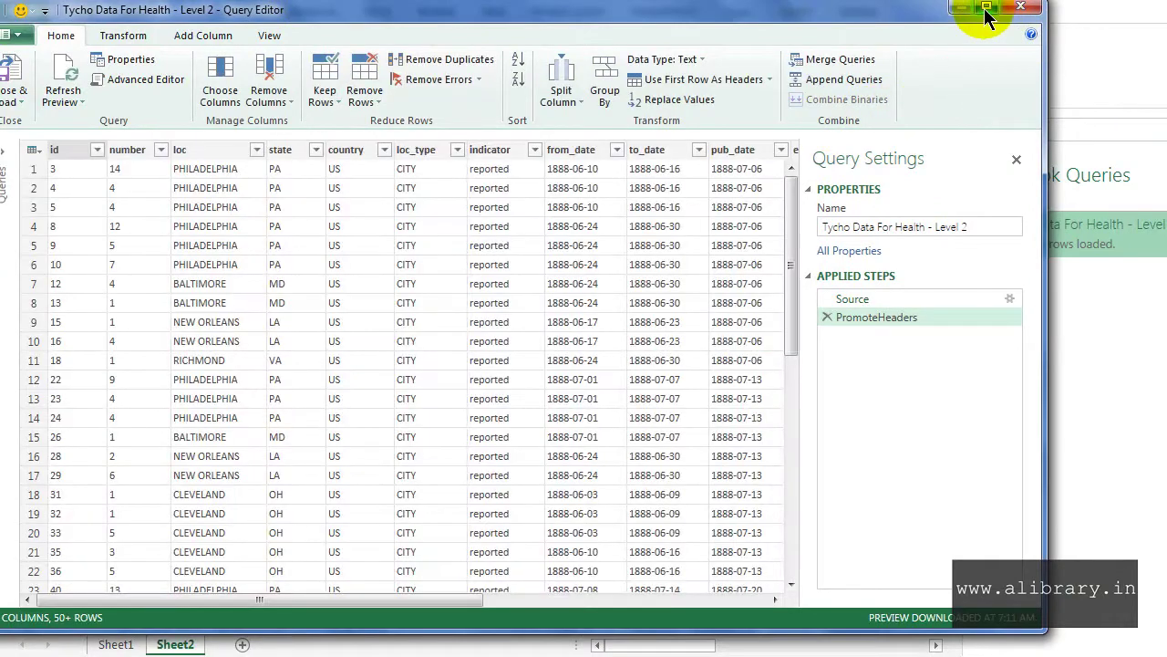
left_click(987, 11)
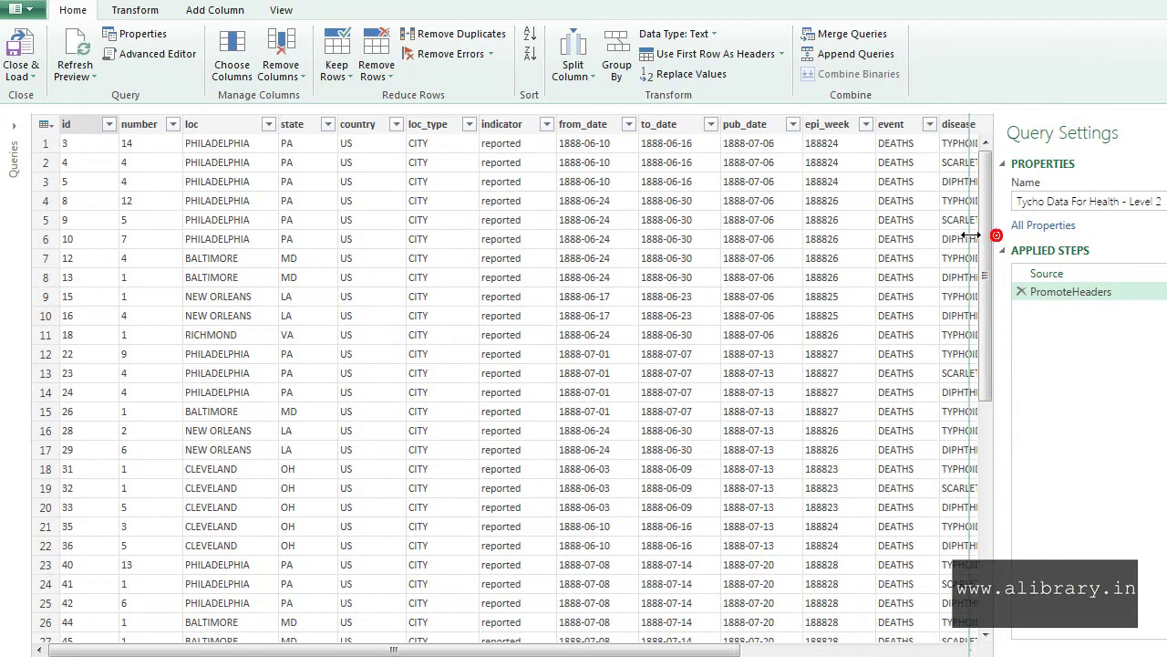
left_click_drag(970, 235, 945, 235)
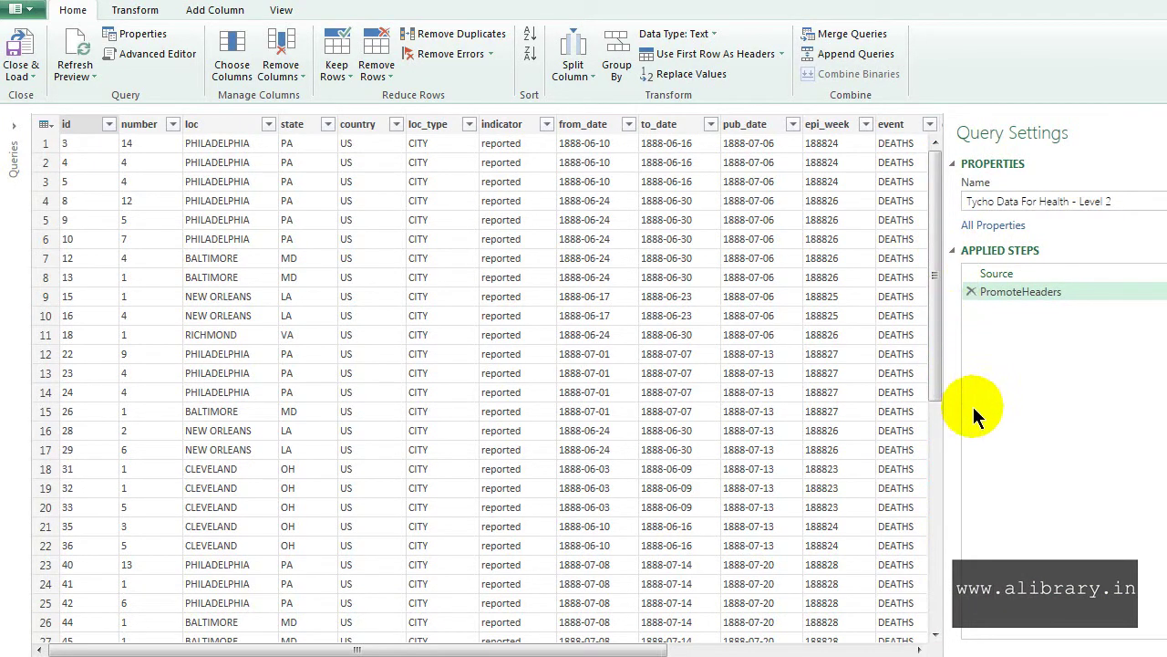
- Delete the PromoteHeaders applied step and promote the table's first row to column headers again
left_click(1089, 291)
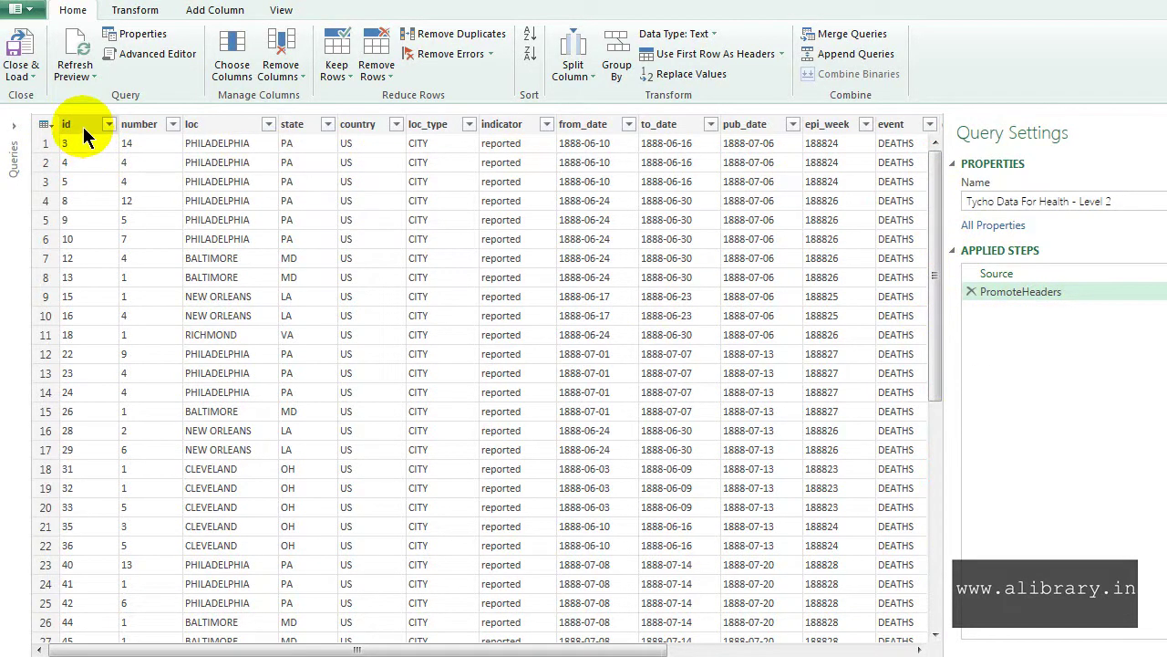
left_click_drag(934, 165, 929, 540)
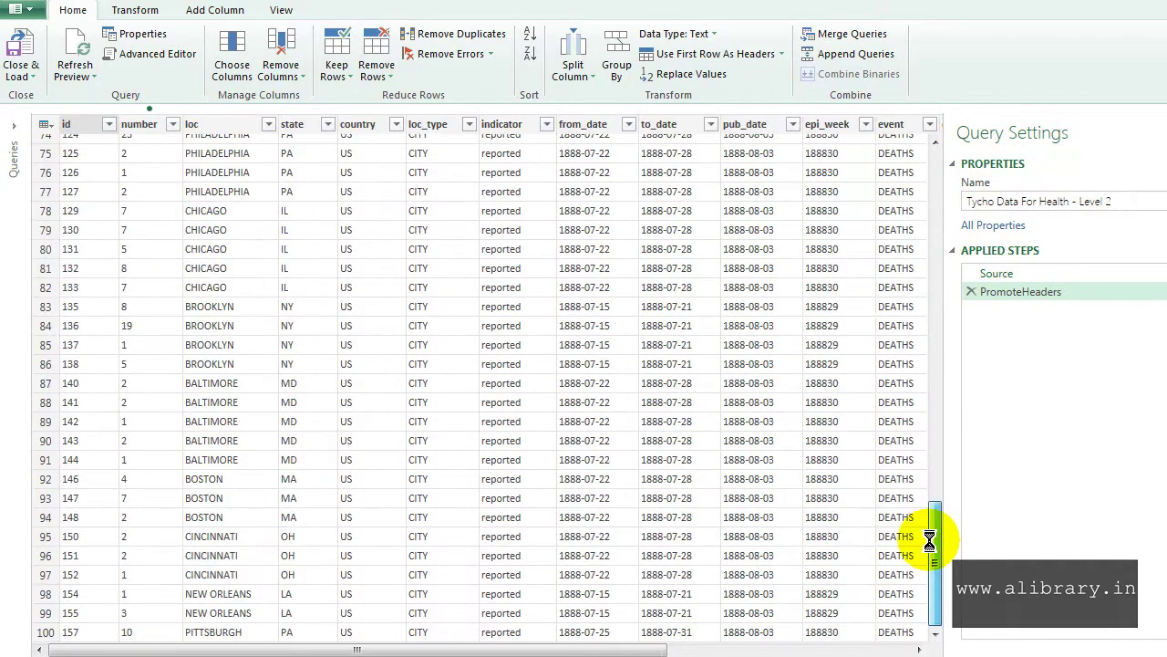
left_click_drag(935, 408, 927, 629)
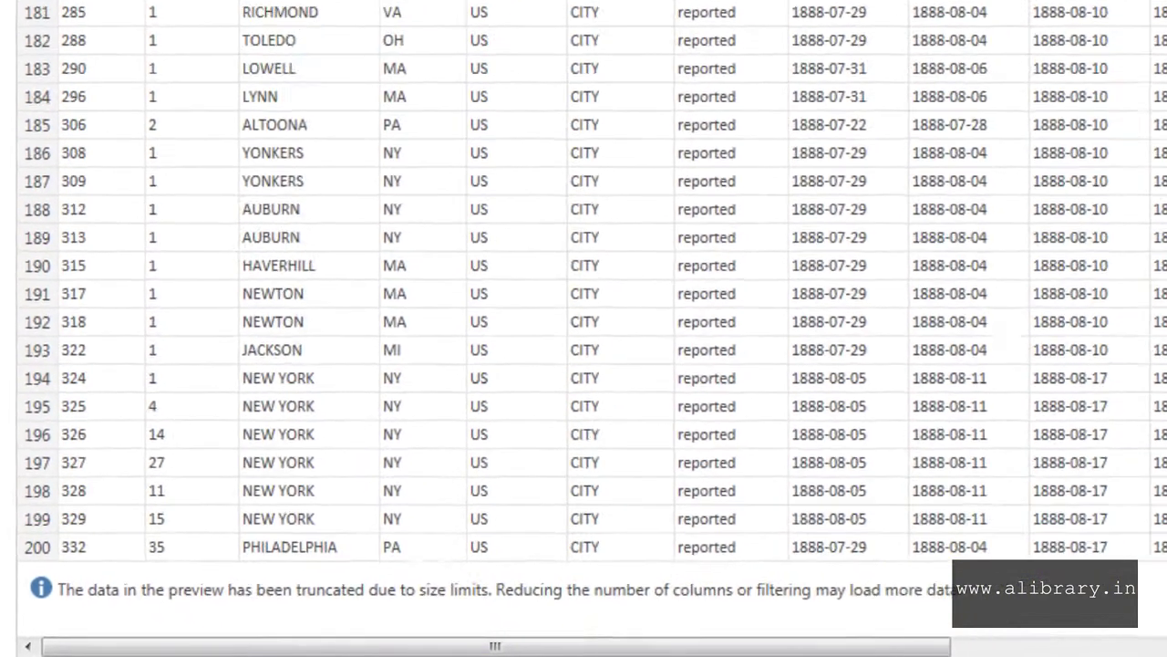
left_click_drag(1089, 574, 944, 160)
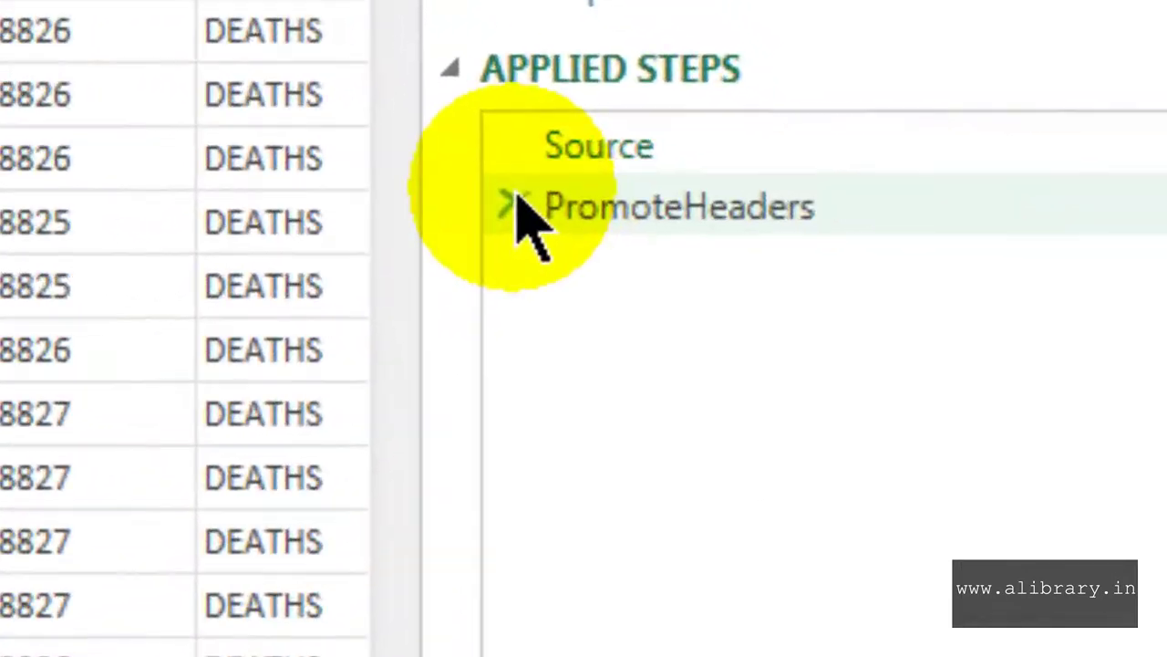
left_click(666, 235)
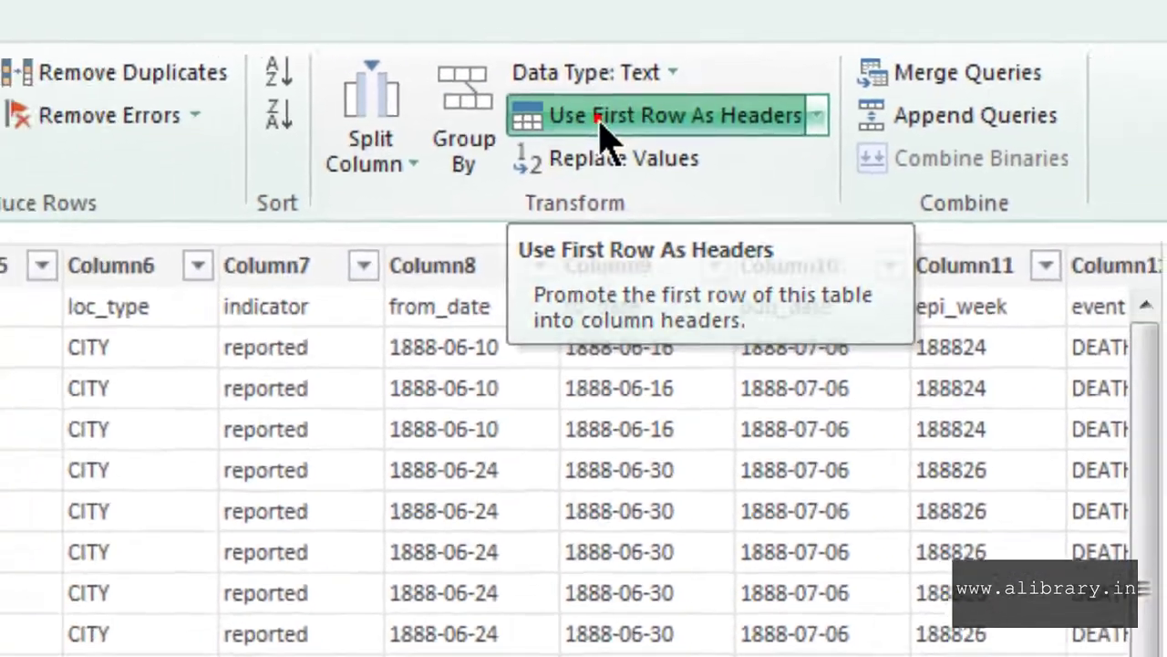
left_click(538, 187)
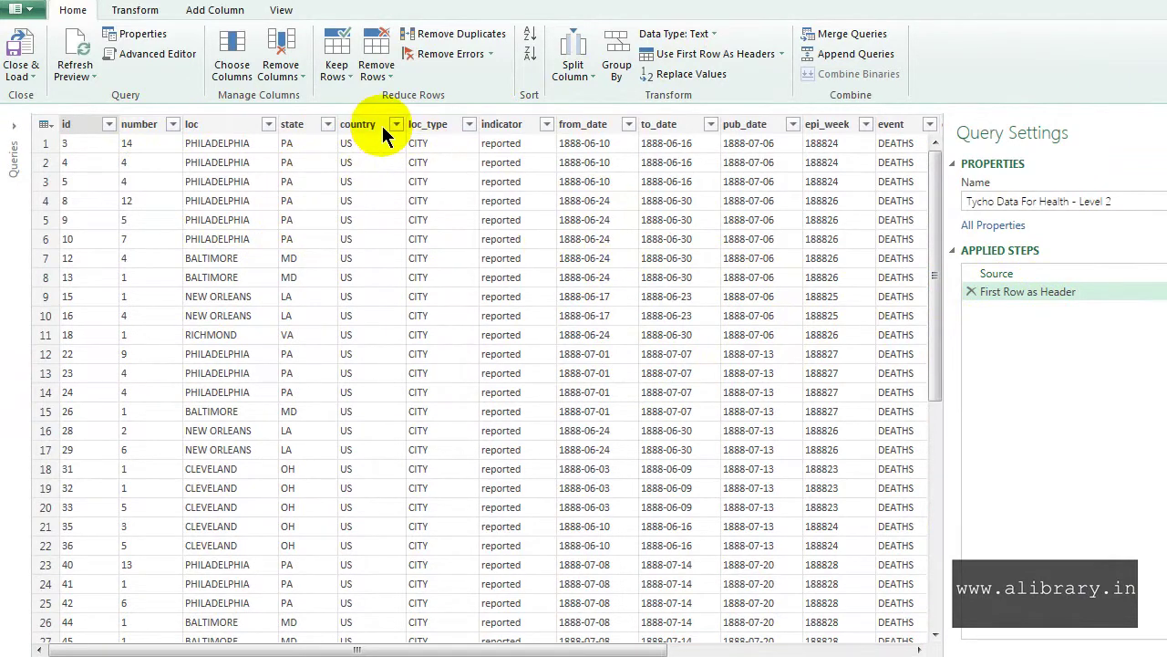
- Reduce the query to its top 30000 rows with Keep Top Rows
left_click(352, 78)
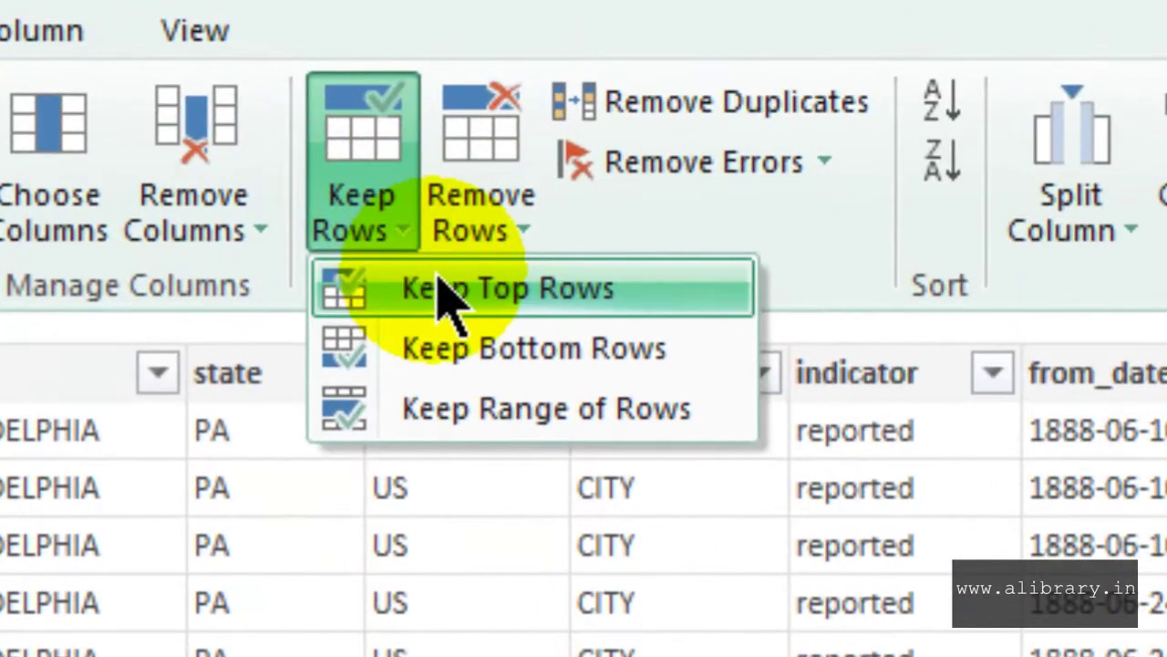
left_click(497, 294)
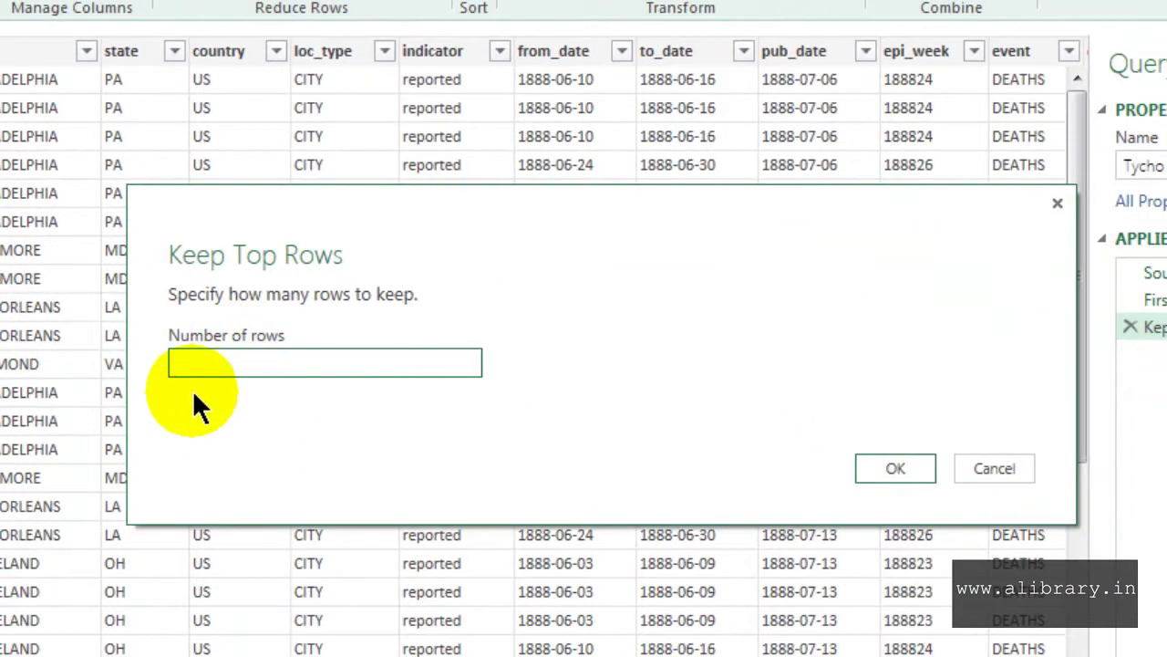
type("0000")
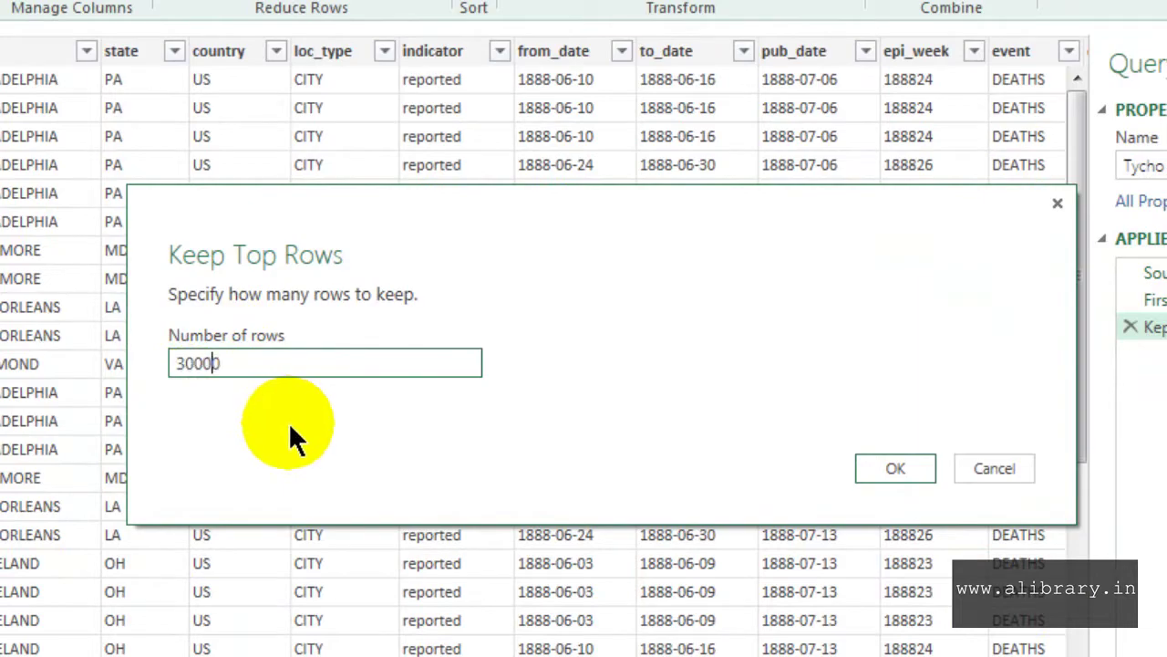
left_click(895, 468)
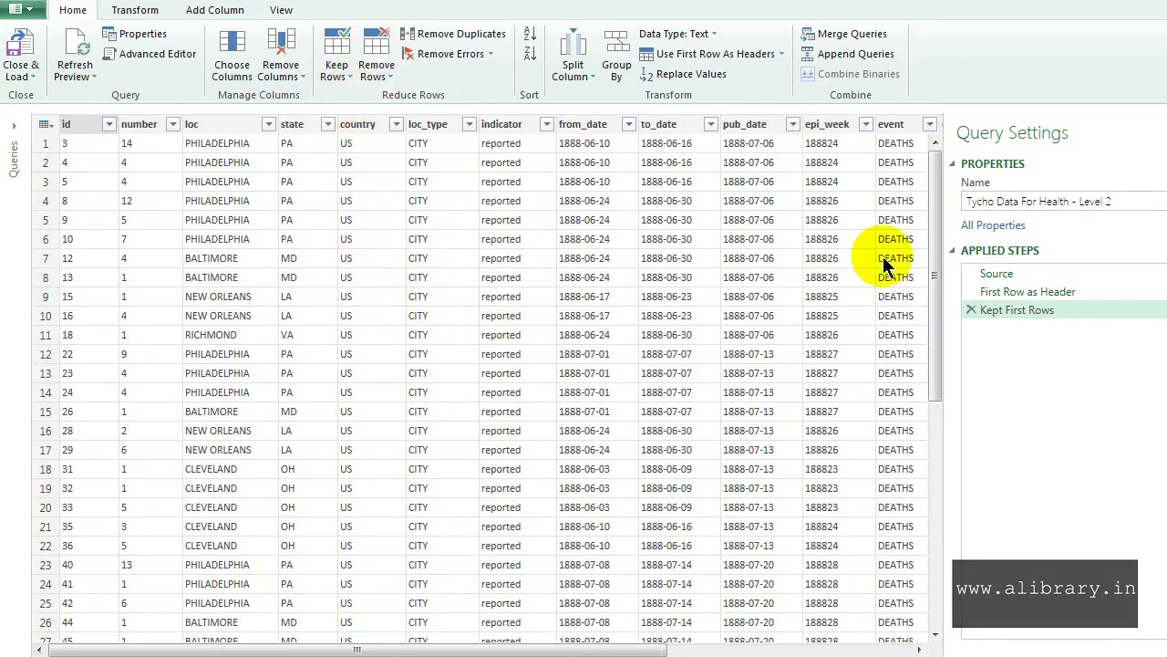
- Review the preview's rows down to the end and refresh the query preview
left_click_drag(935, 149, 955, 620)
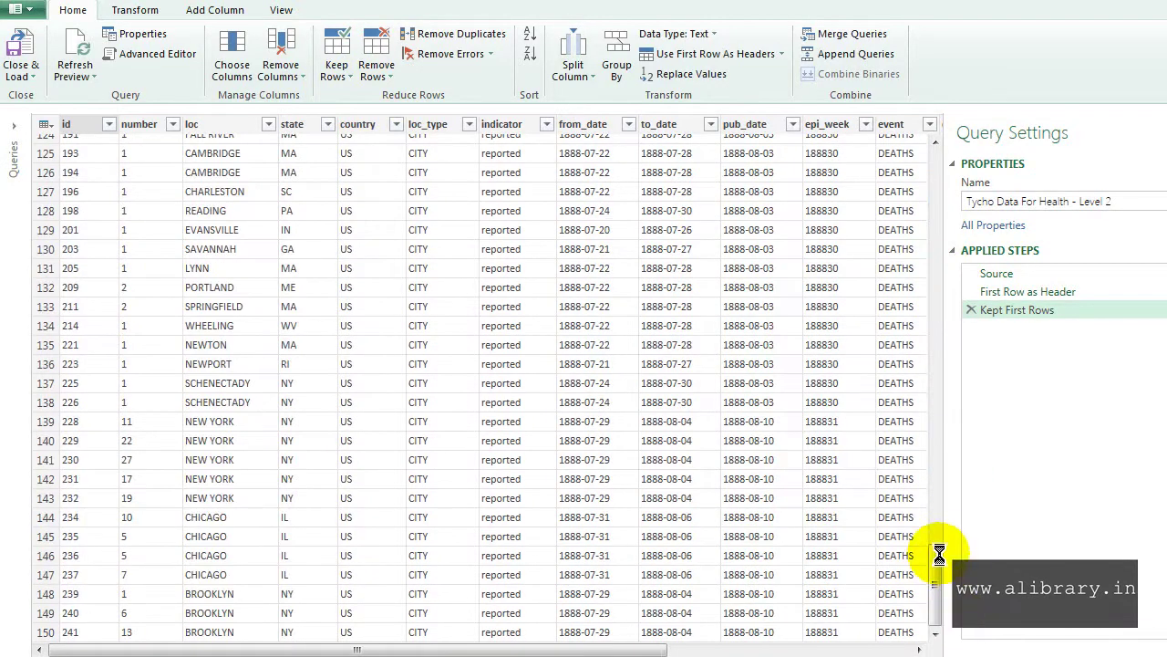
left_click_drag(935, 476, 928, 594)
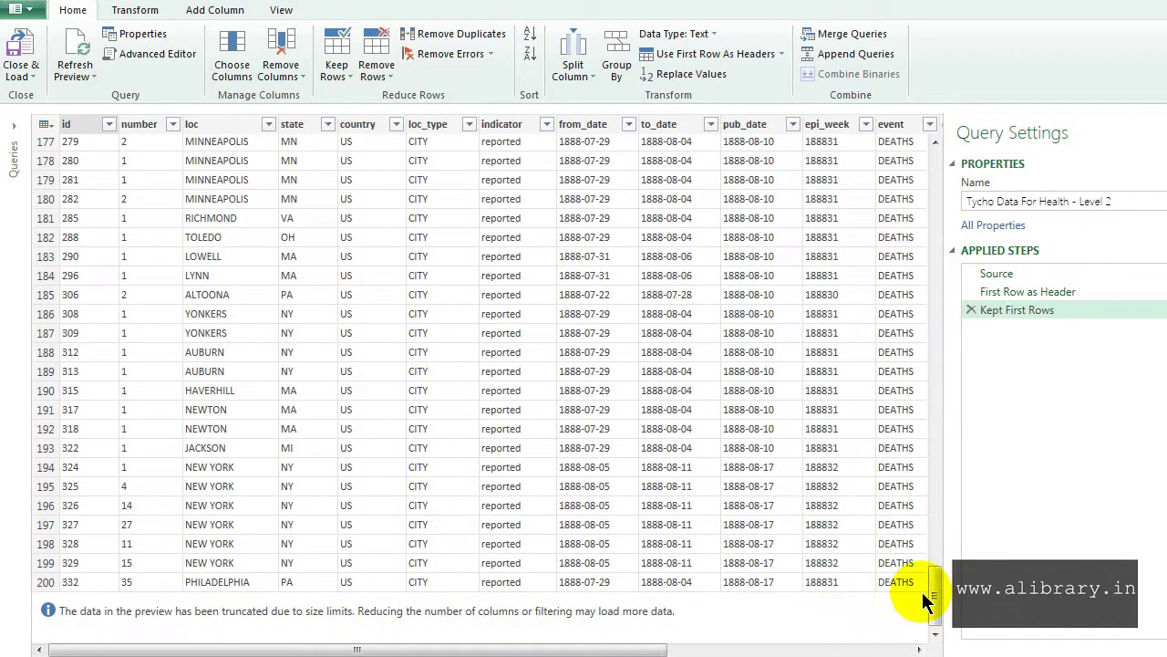
left_click_drag(935, 583, 931, 131)
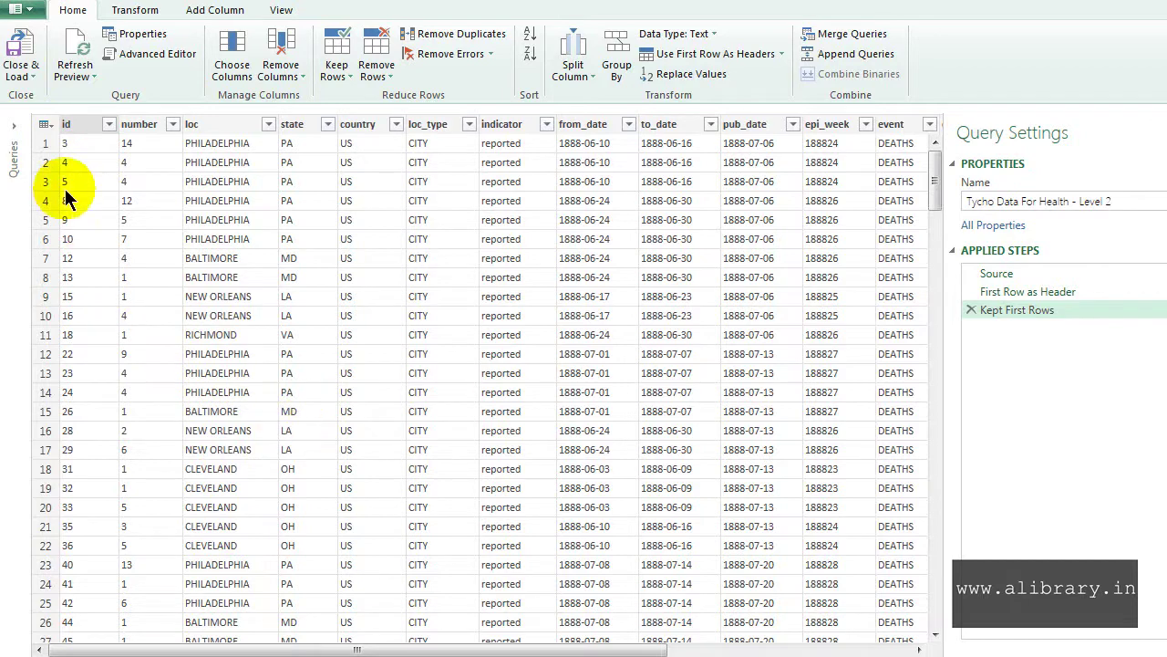
left_click(76, 77)
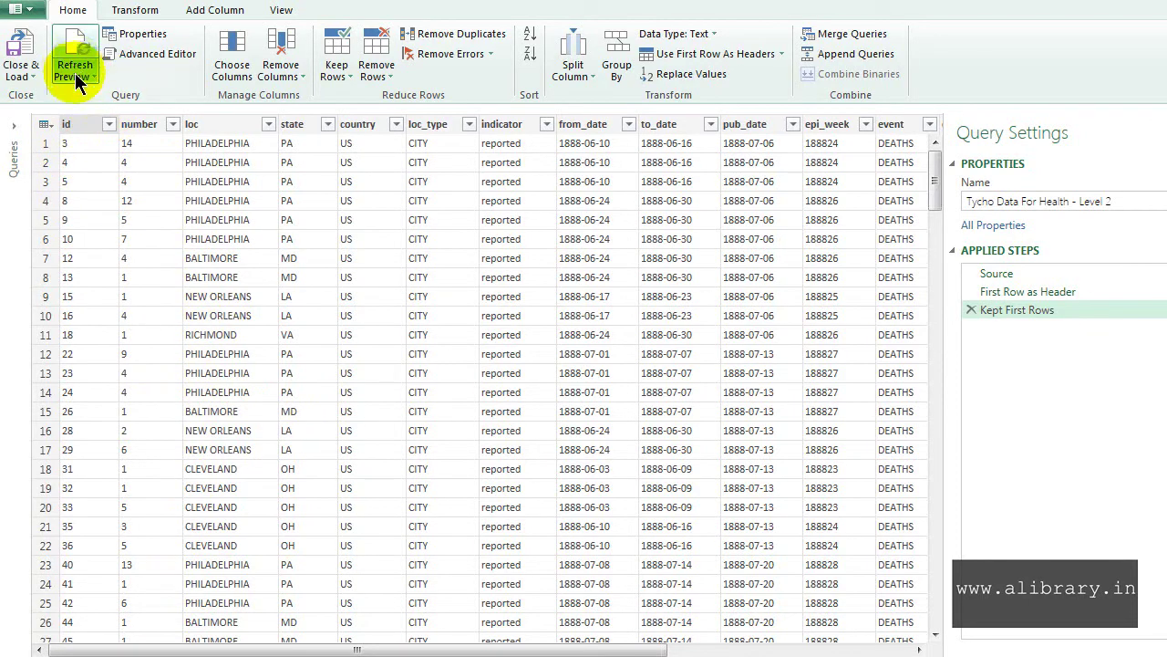
left_click(91, 95)
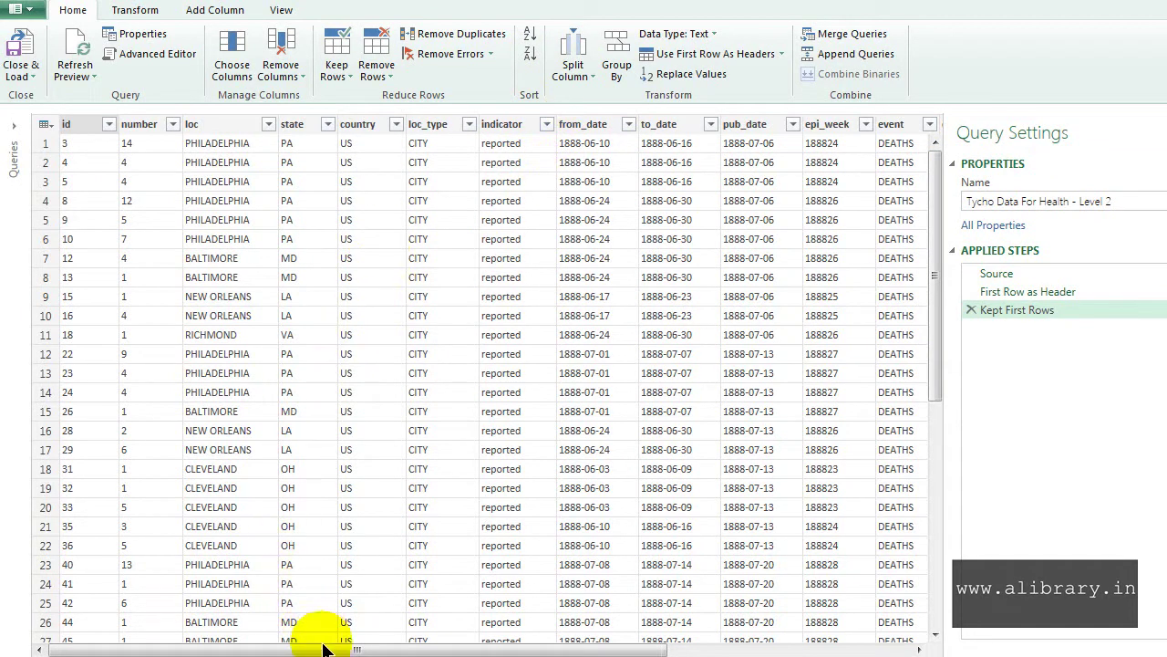
- Remove the pub_date column and the subcategory column after disease from the query
left_click_drag(330, 653, 494, 649)
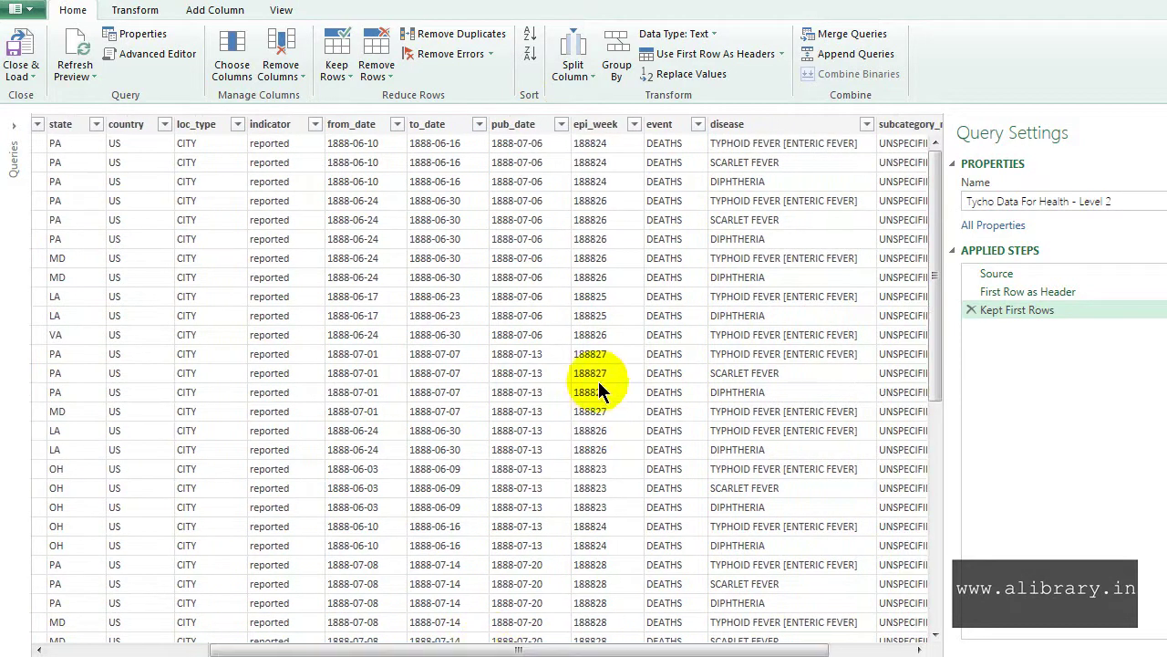
left_click(561, 124)
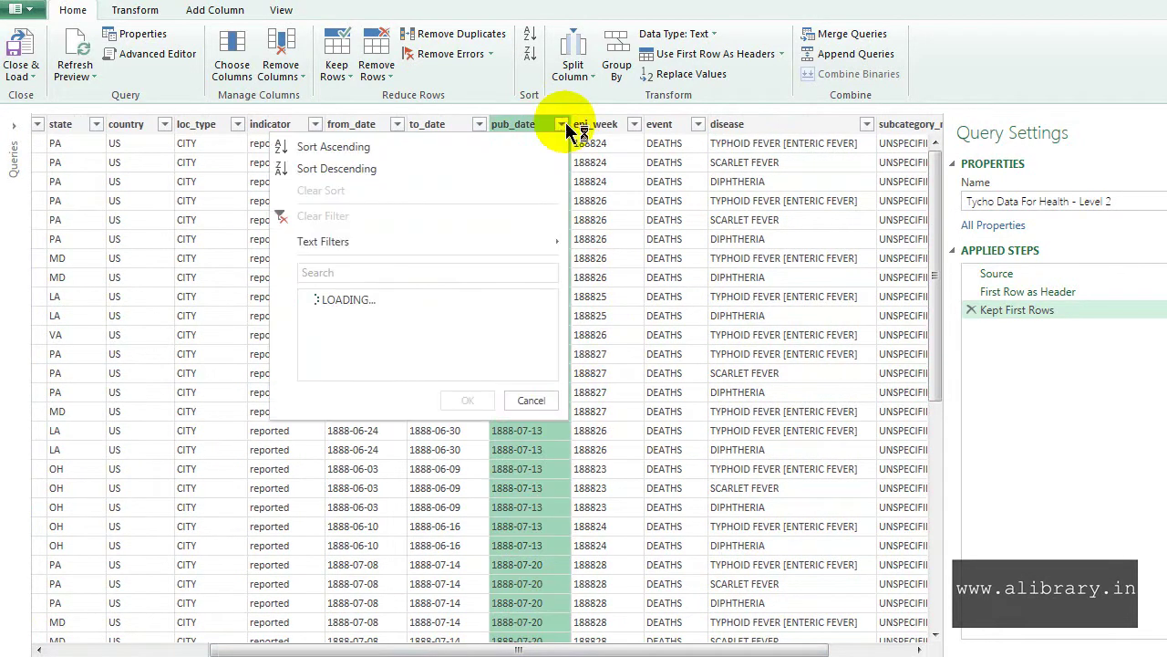
left_click(563, 125)
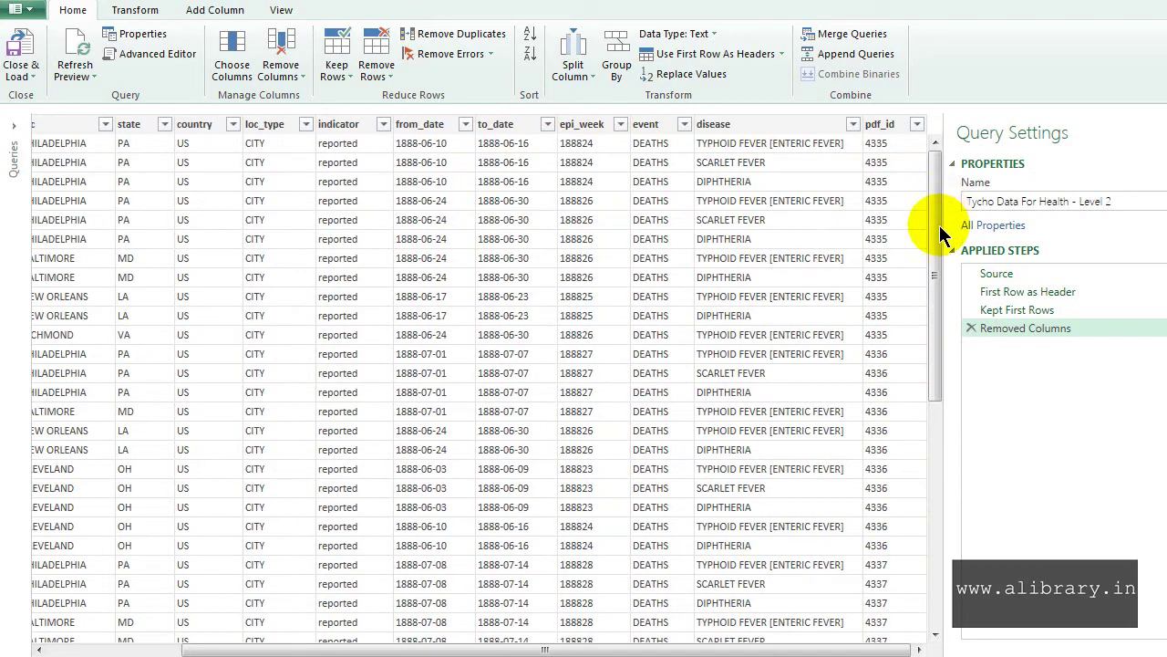
- Prefix the query's description in its properties with "Deaths- "
scroll(941, 235, "down", 8)
scroll(923, 326, "up", 7)
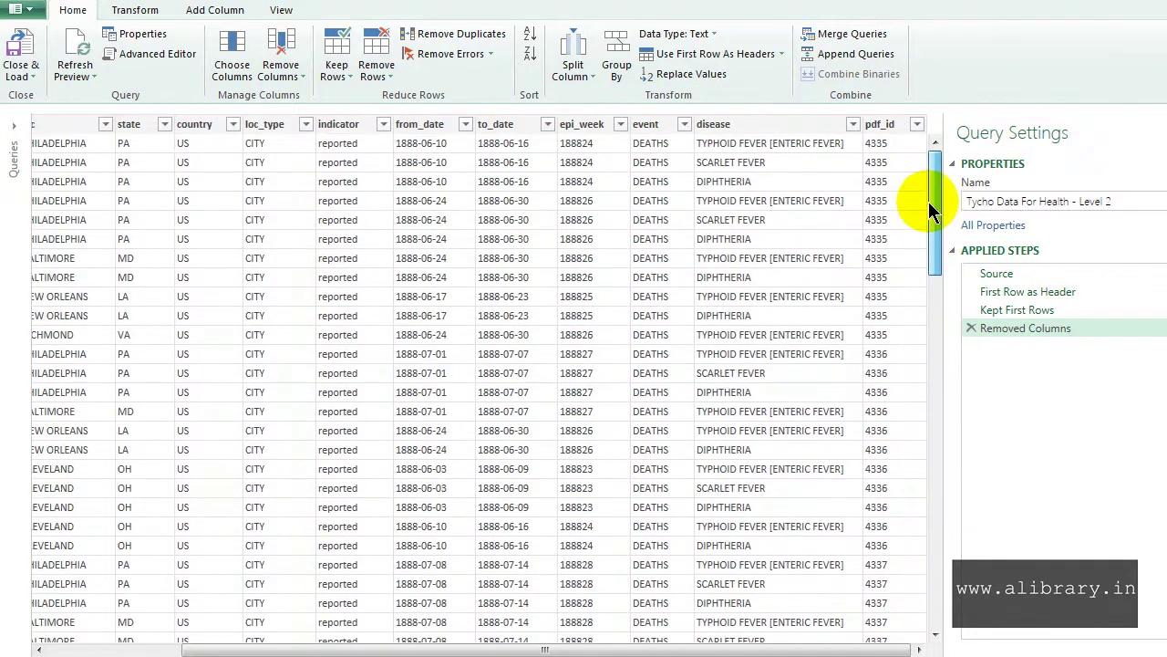
left_click(993, 225)
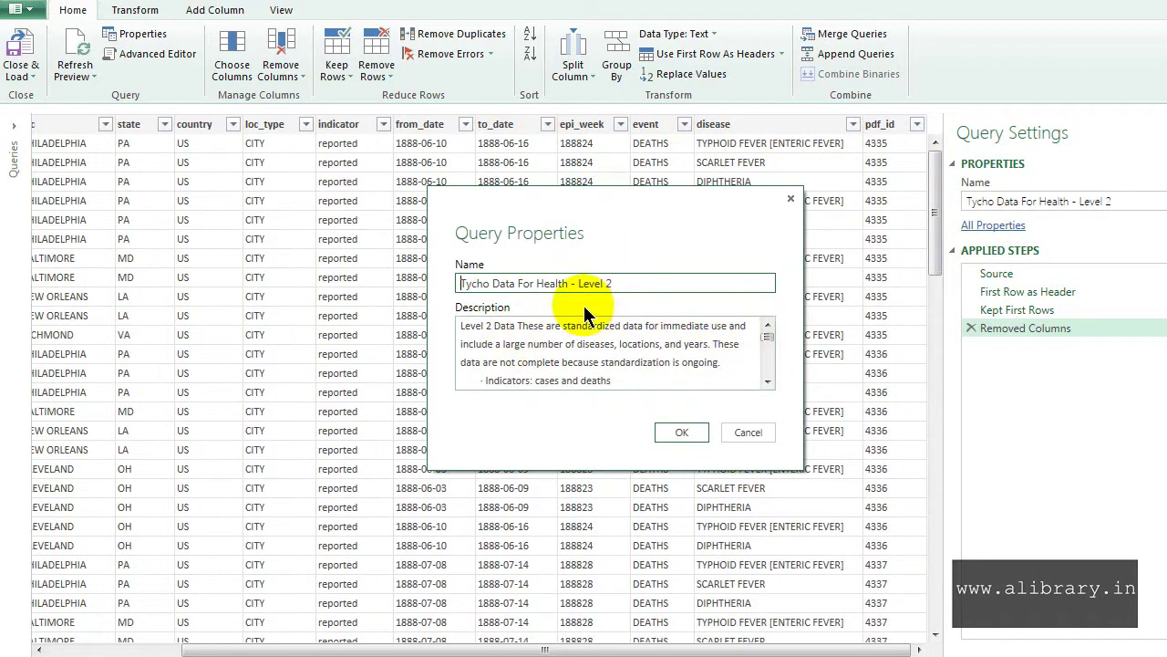
left_click_drag(662, 282, 452, 282)
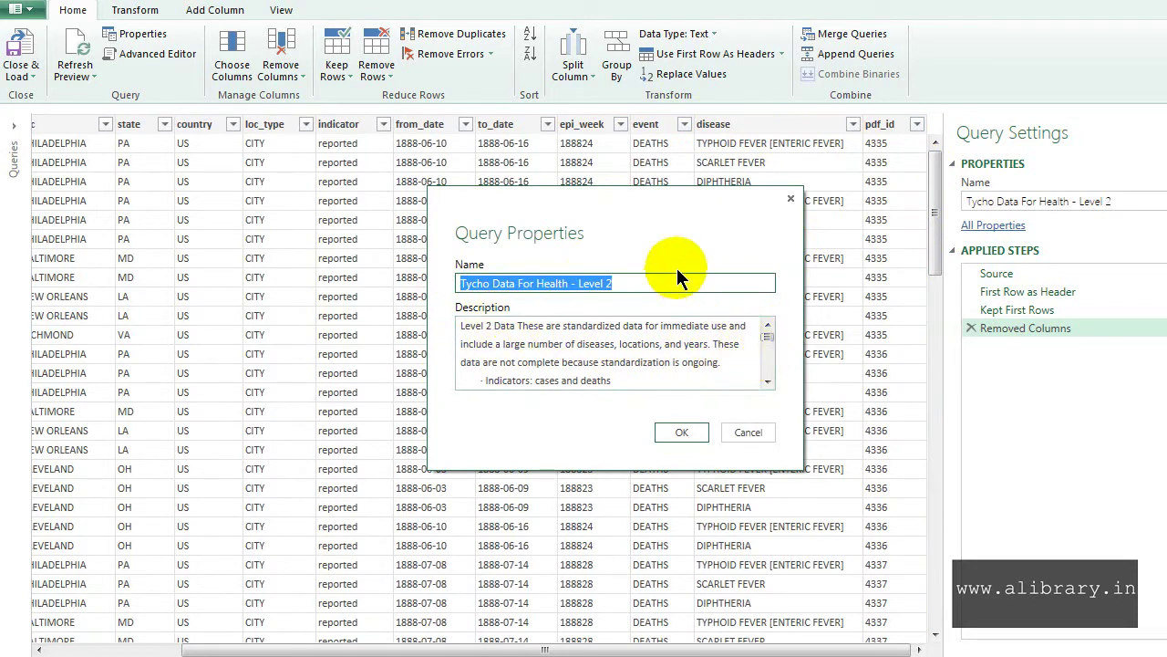
left_click_drag(502, 194, 791, 263)
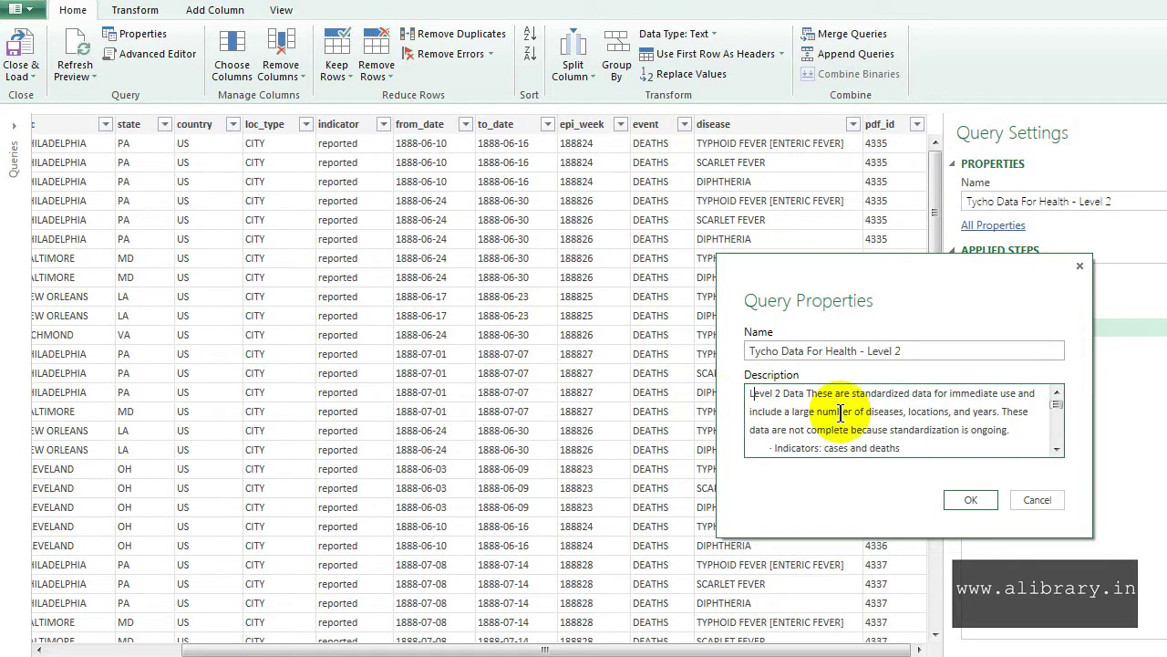
type("Deaths")
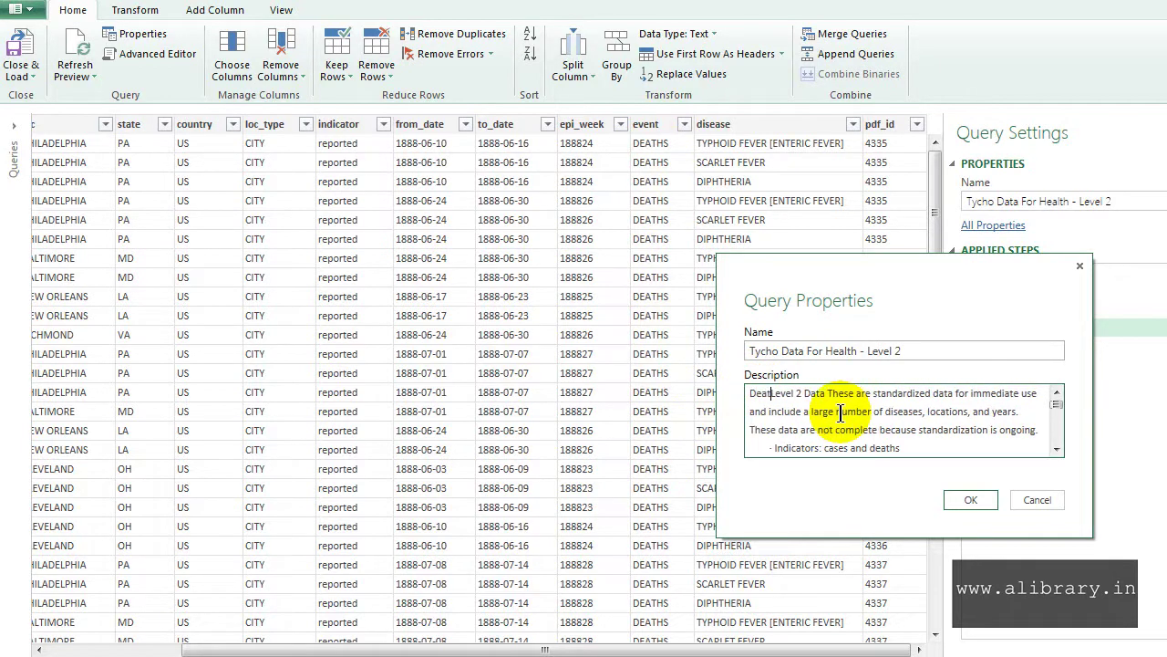
type("-")
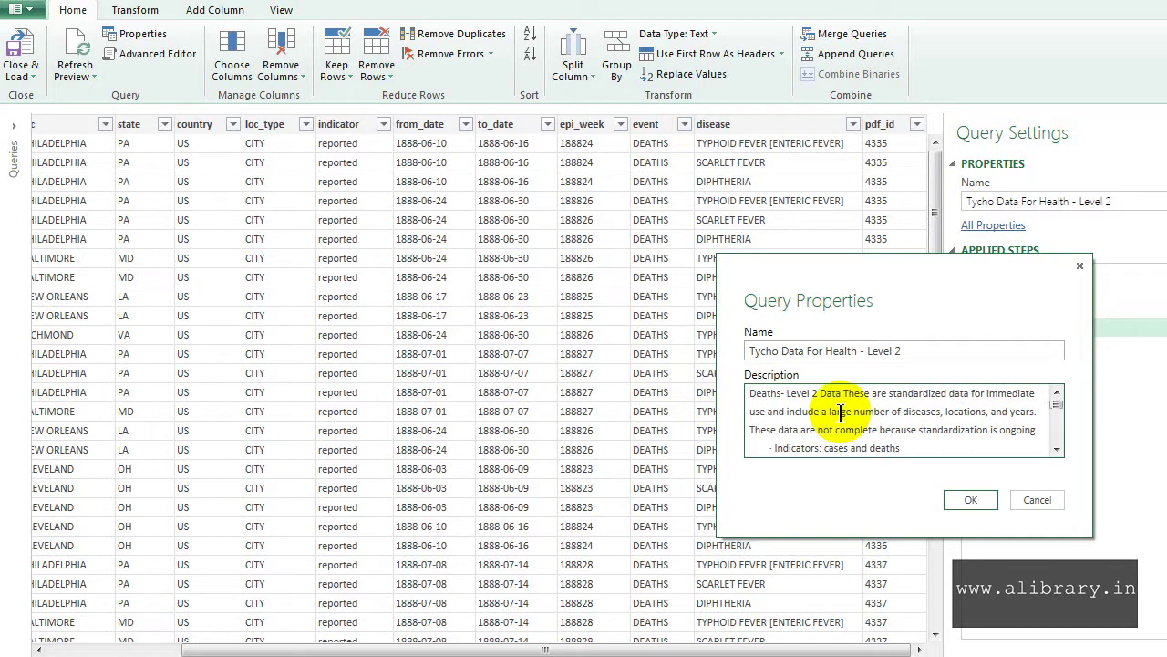
left_click(972, 501)
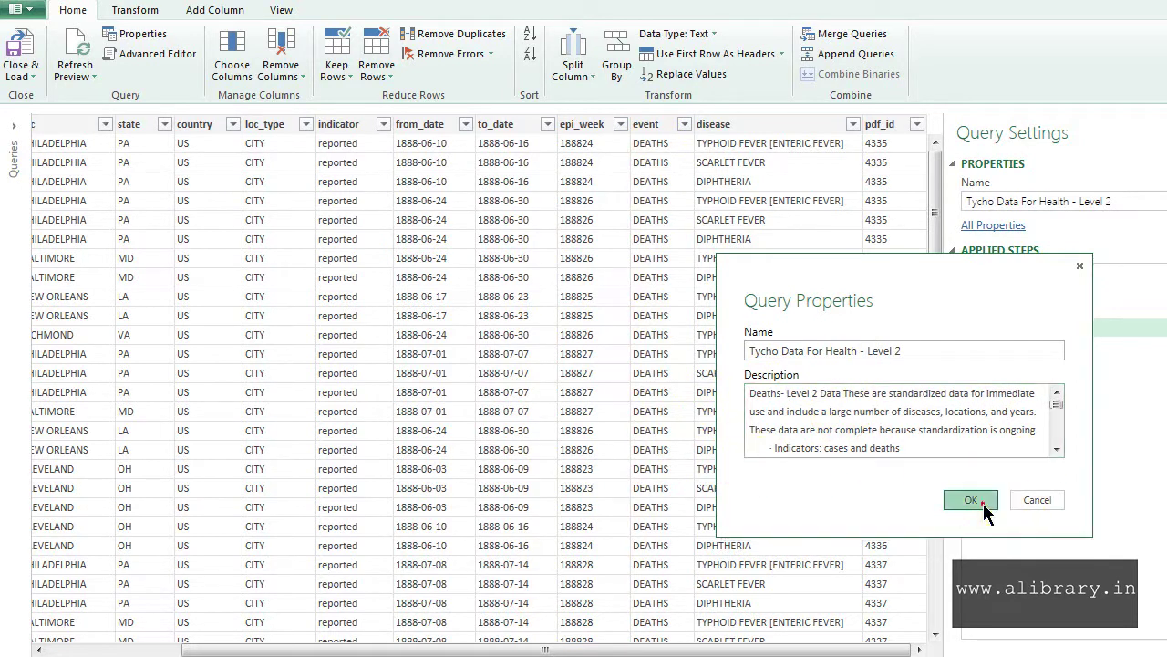
- Remove the event column from the query
left_click(653, 128)
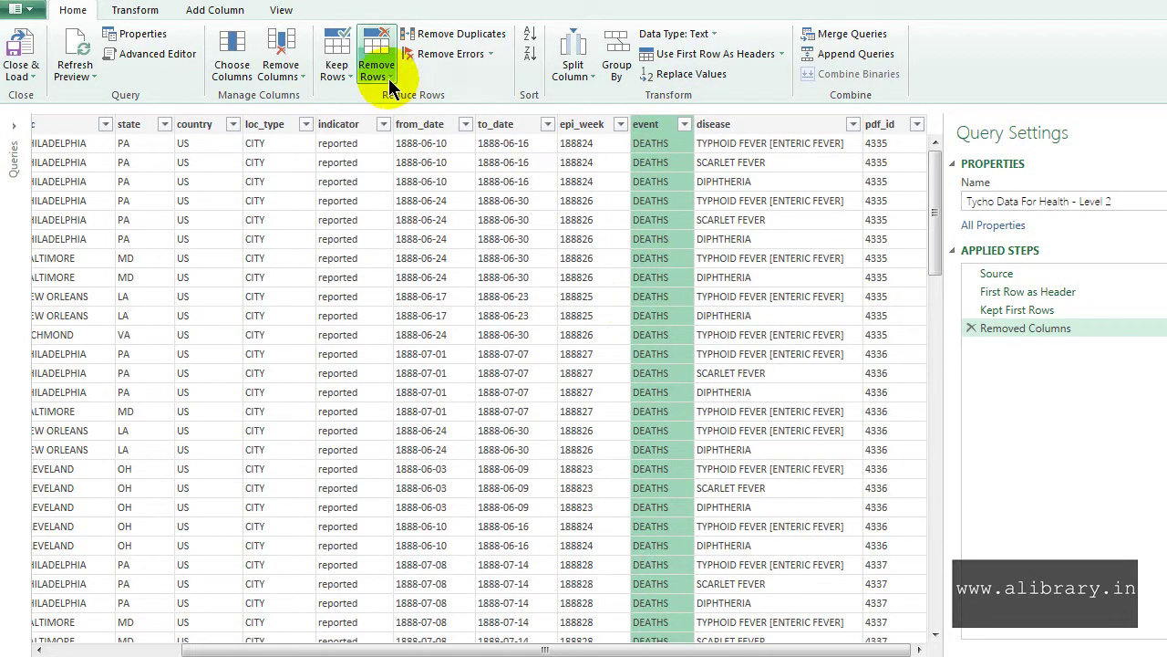
left_click(285, 80)
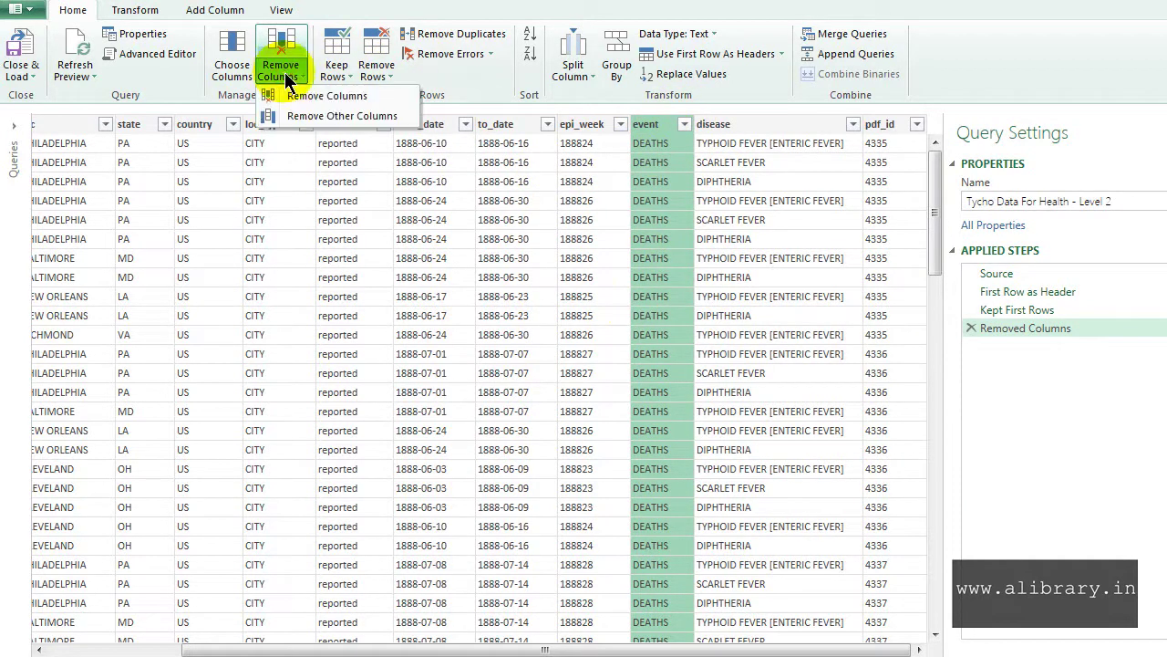
left_click(327, 95)
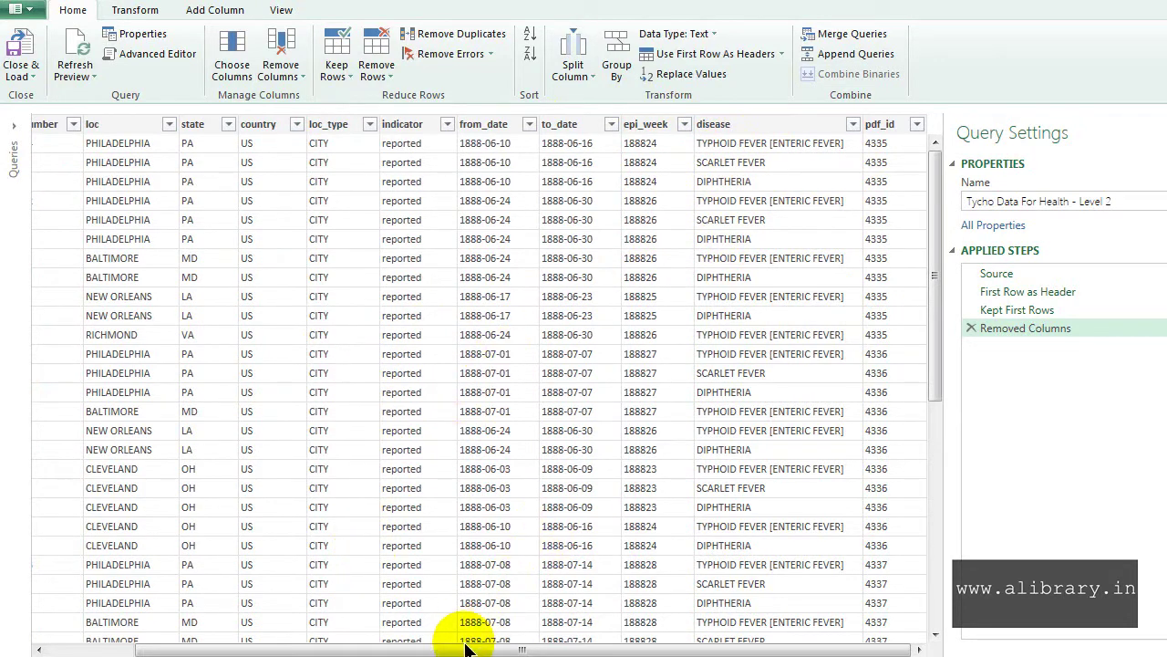
- Keep only the columns from number through pdf_id by applying Remove Other Columns, leaving out id
left_click_drag(475, 650, 352, 643)
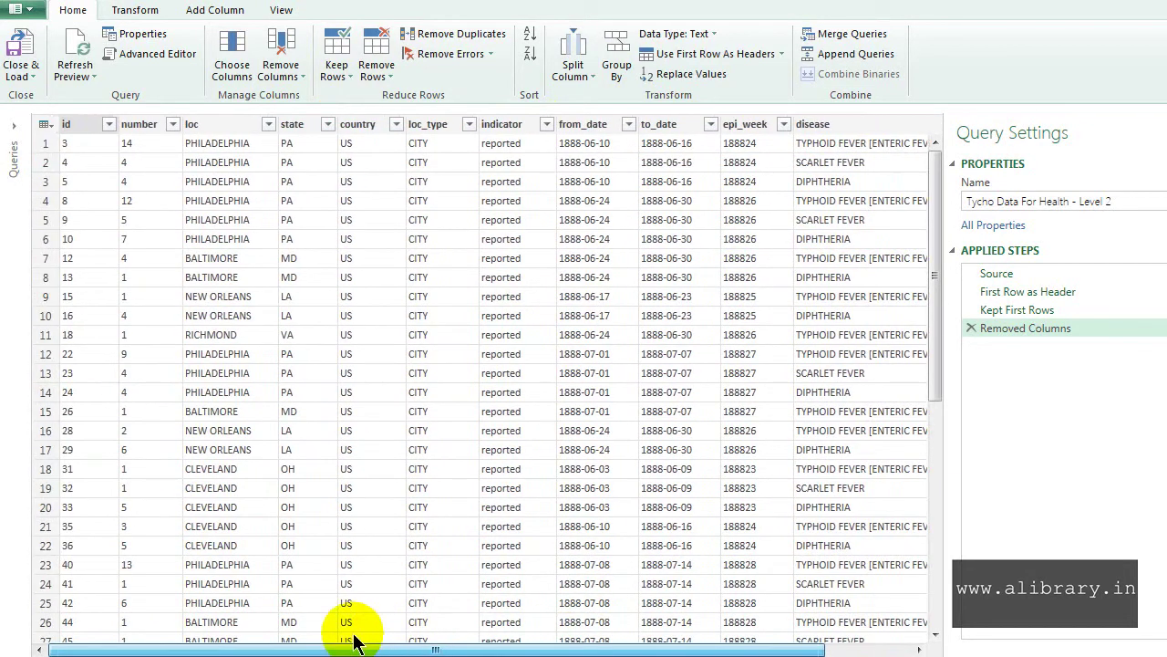
left_click(141, 125)
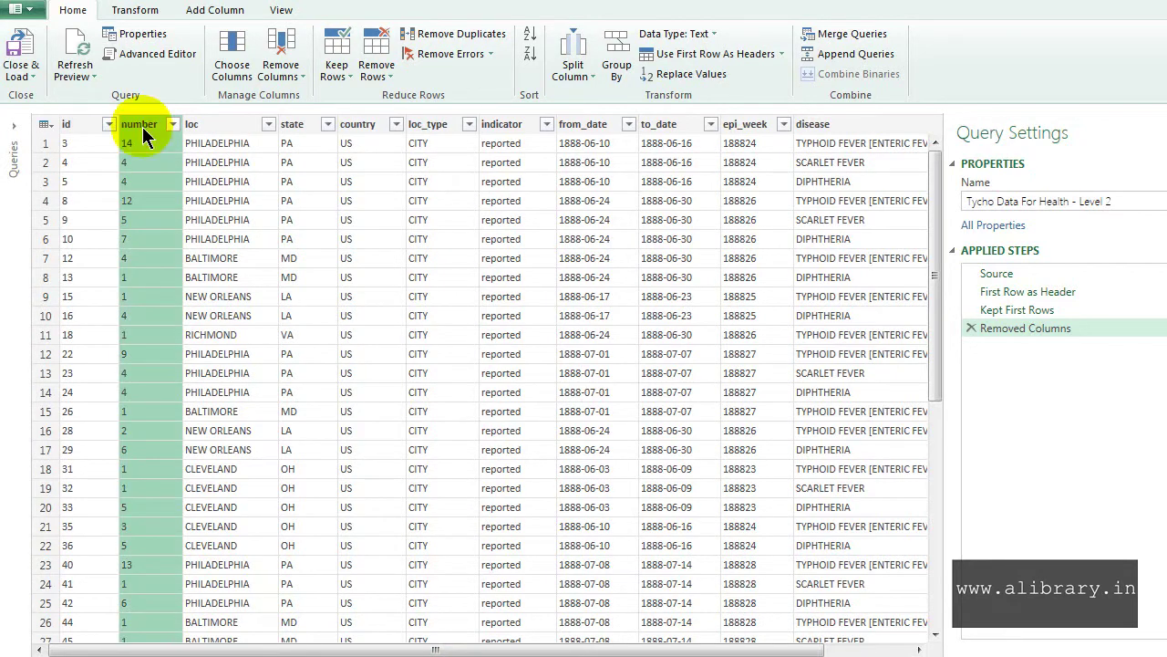
left_click(234, 124, "ctrl")
left_click(306, 135, "ctrl")
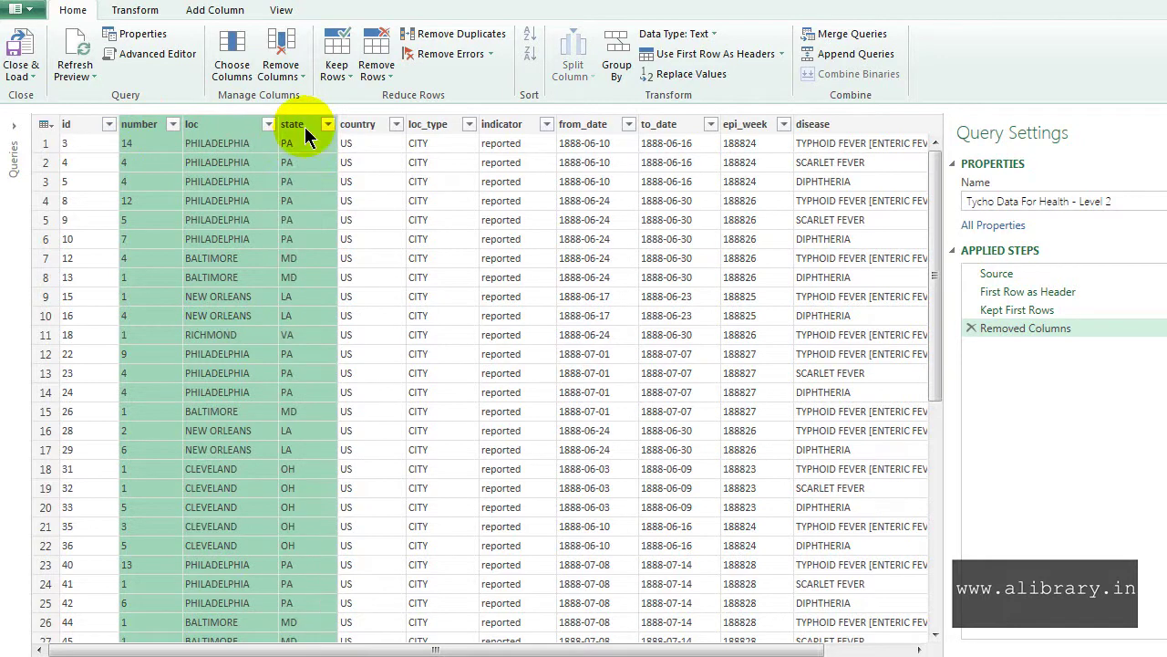
left_click(356, 132, "ctrl")
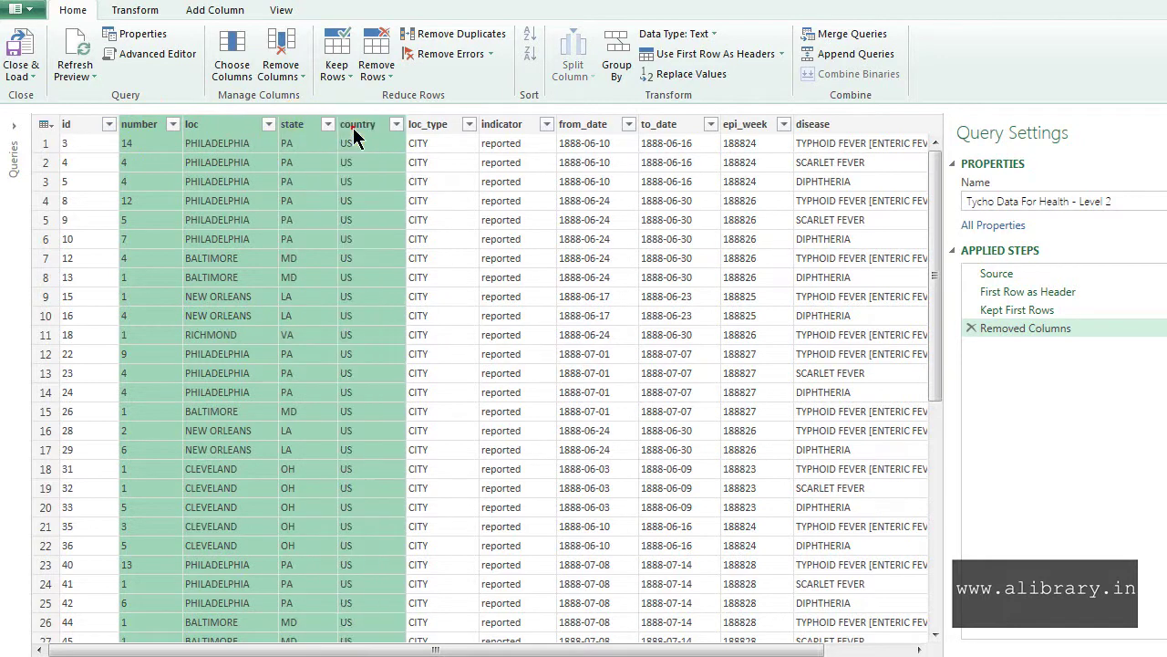
left_click(511, 127, "ctrl")
left_click(438, 125, "ctrl")
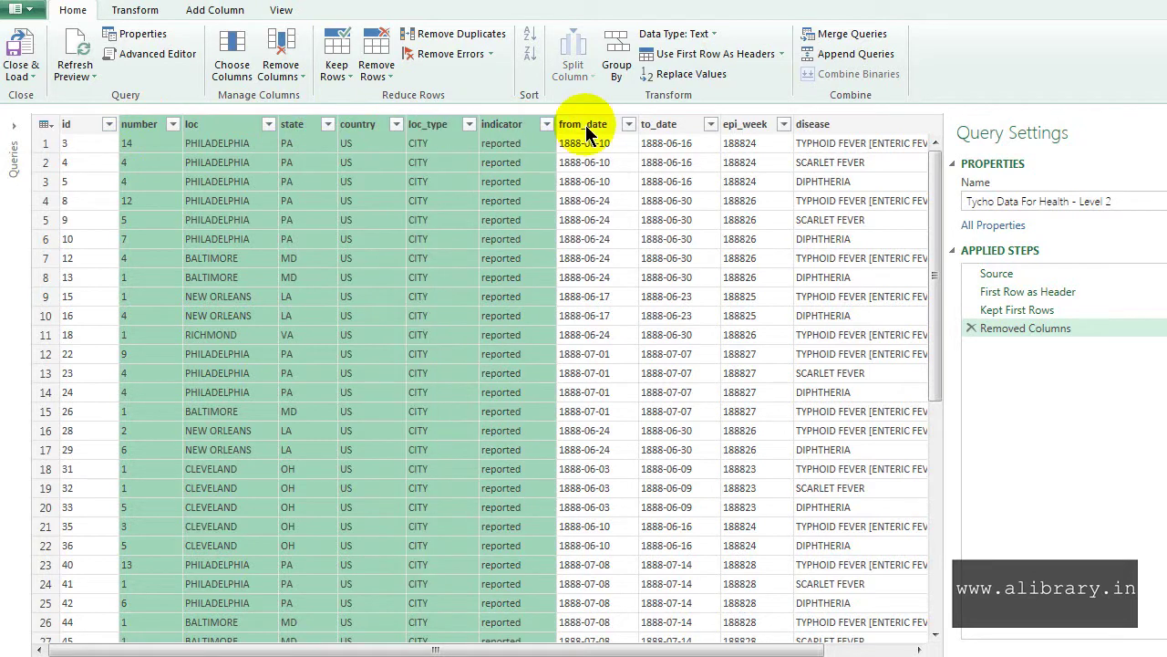
left_click(586, 134, "ctrl")
left_click(694, 126, "ctrl")
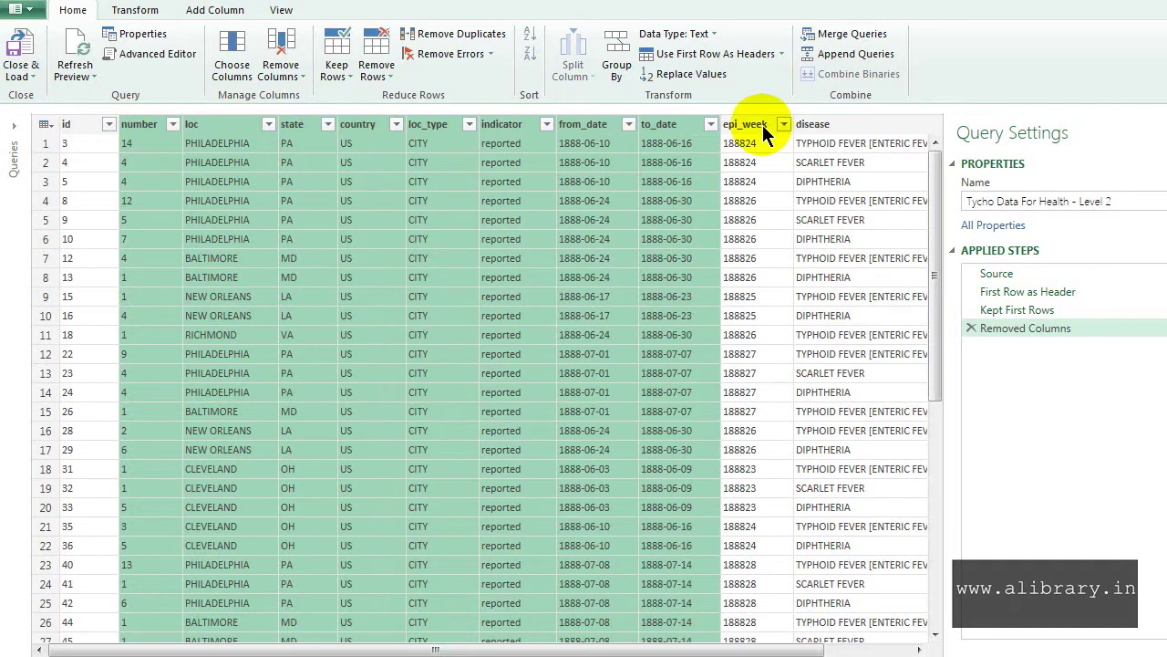
left_click(748, 128, "ctrl")
left_click(815, 128, "ctrl")
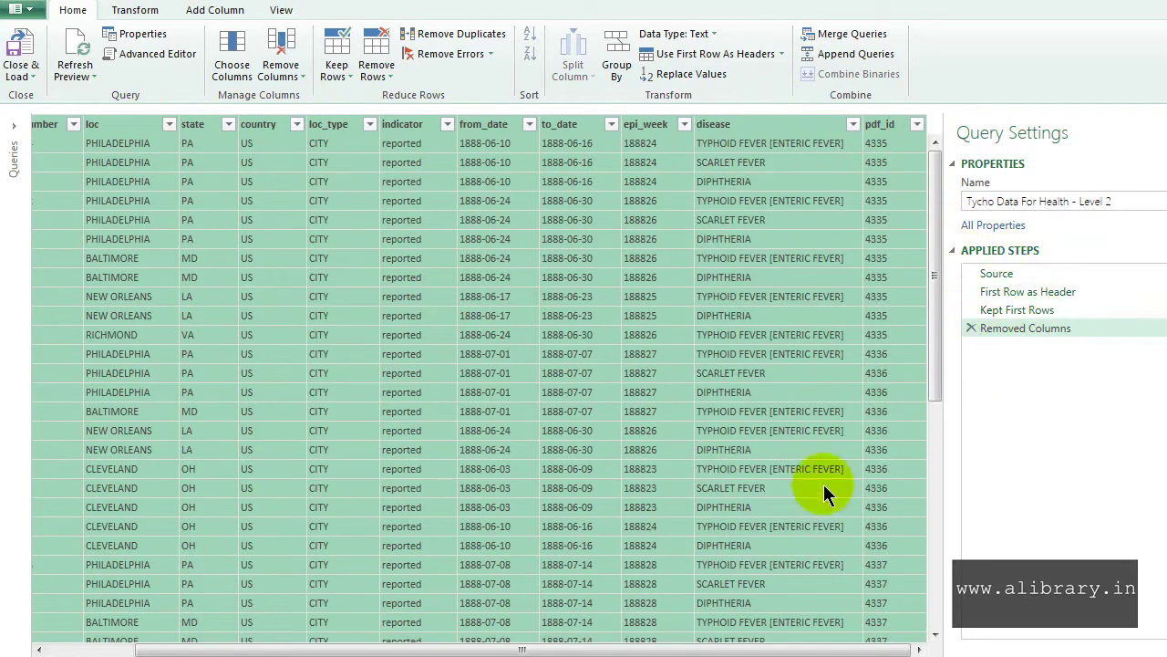
left_click_drag(673, 644, 530, 649)
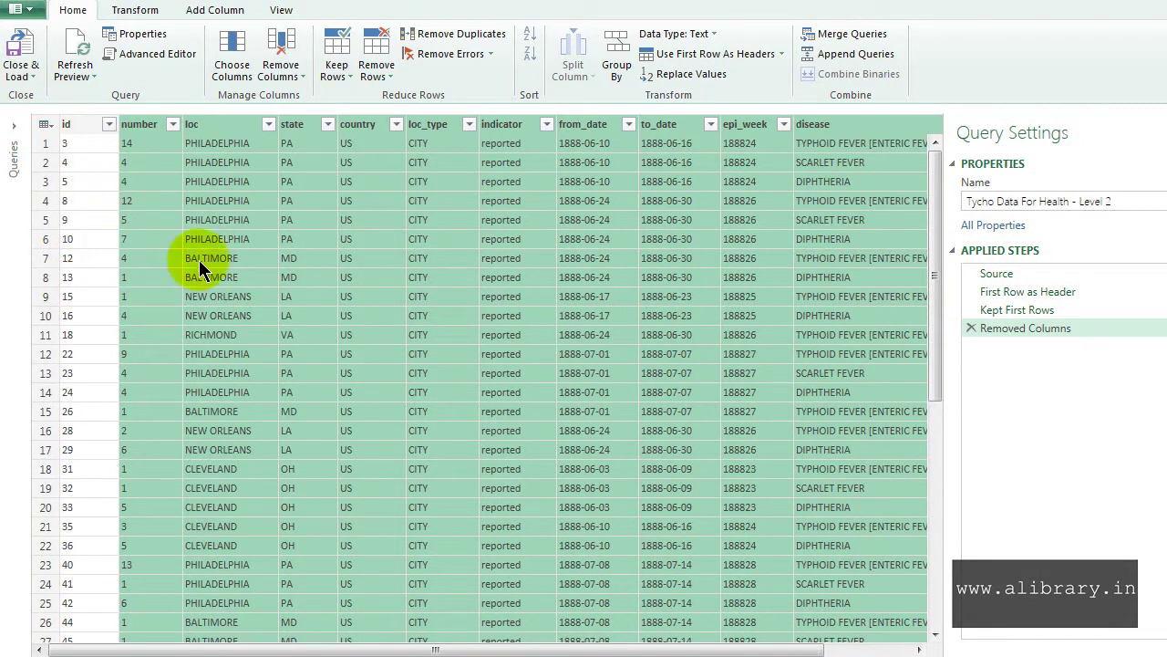
left_click(283, 73)
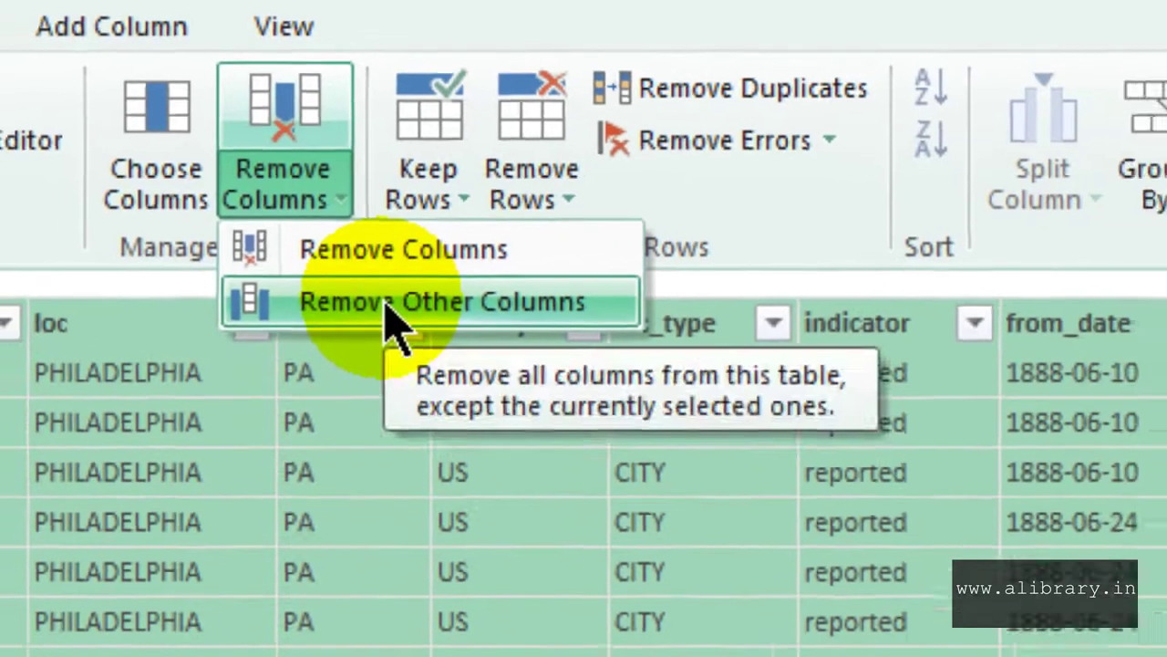
left_click(398, 339)
- Try Remove Duplicates on the number column and on the indicator column, and delete both resulting applied steps
left_click(305, 283)
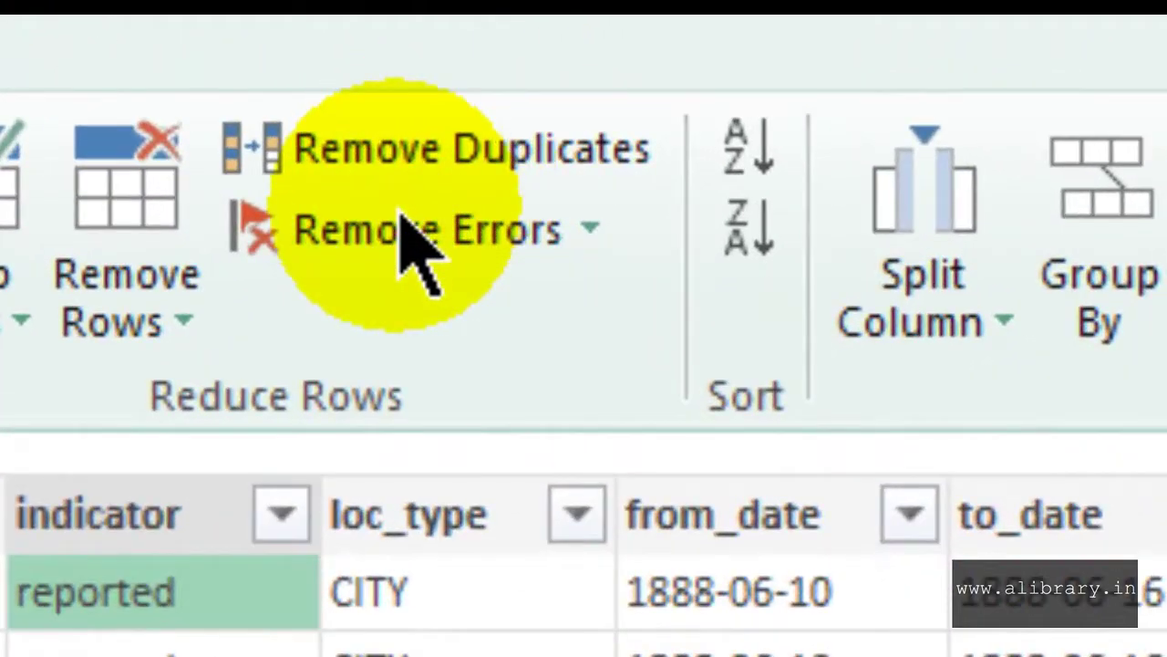
left_click(421, 151)
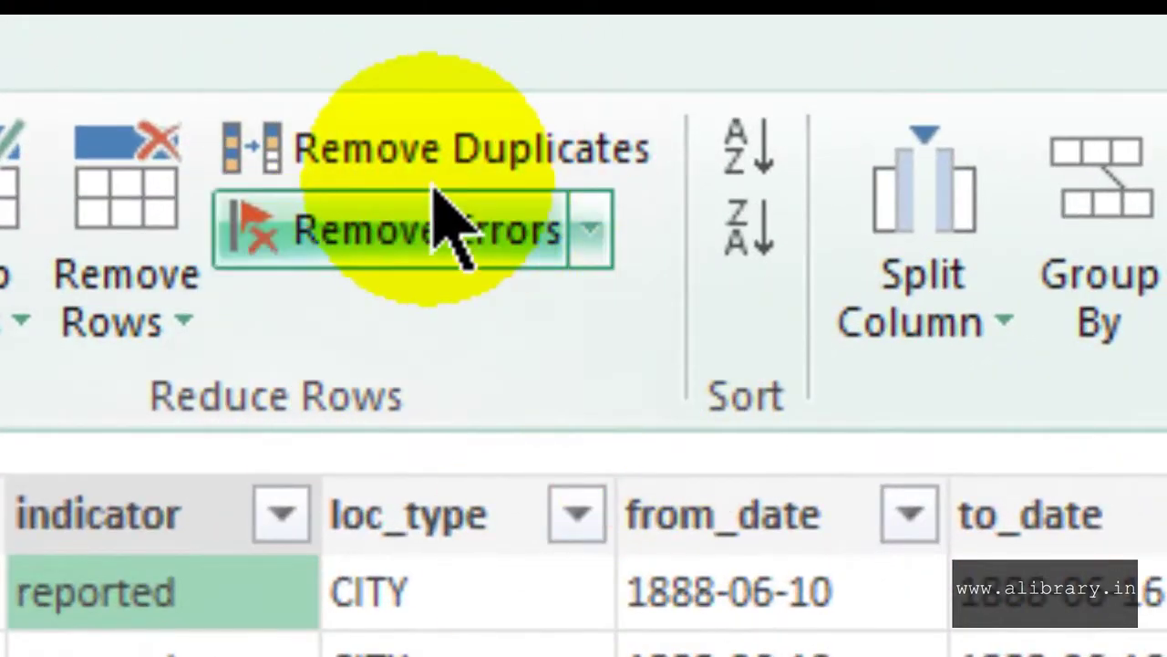
left_click(410, 153)
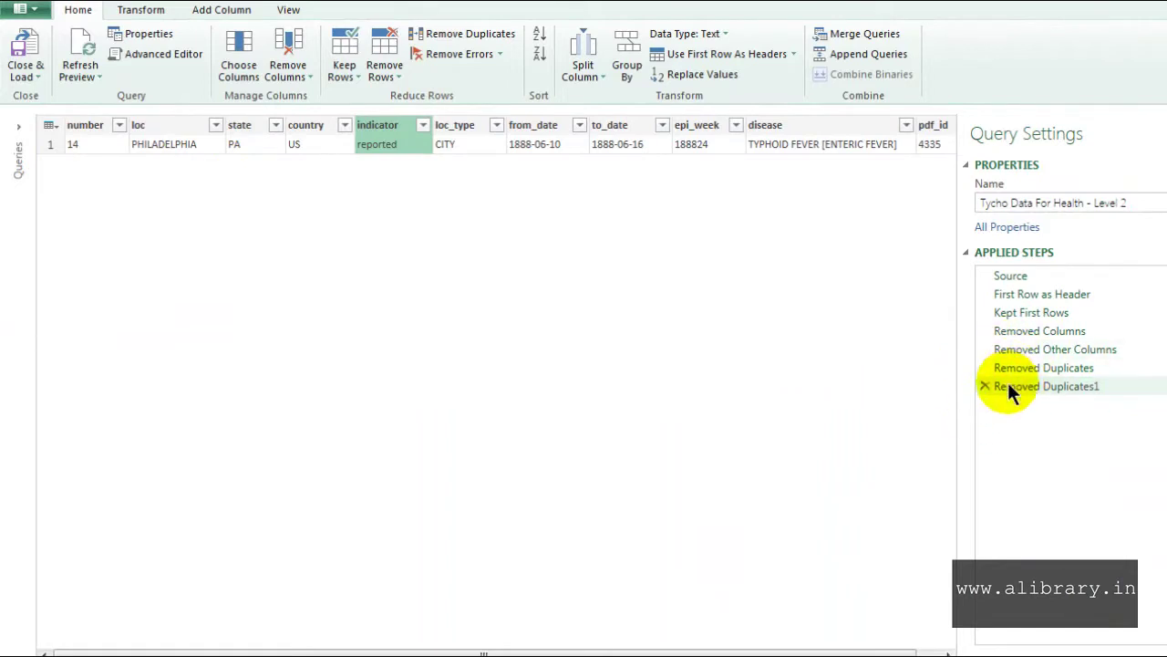
left_click(983, 385)
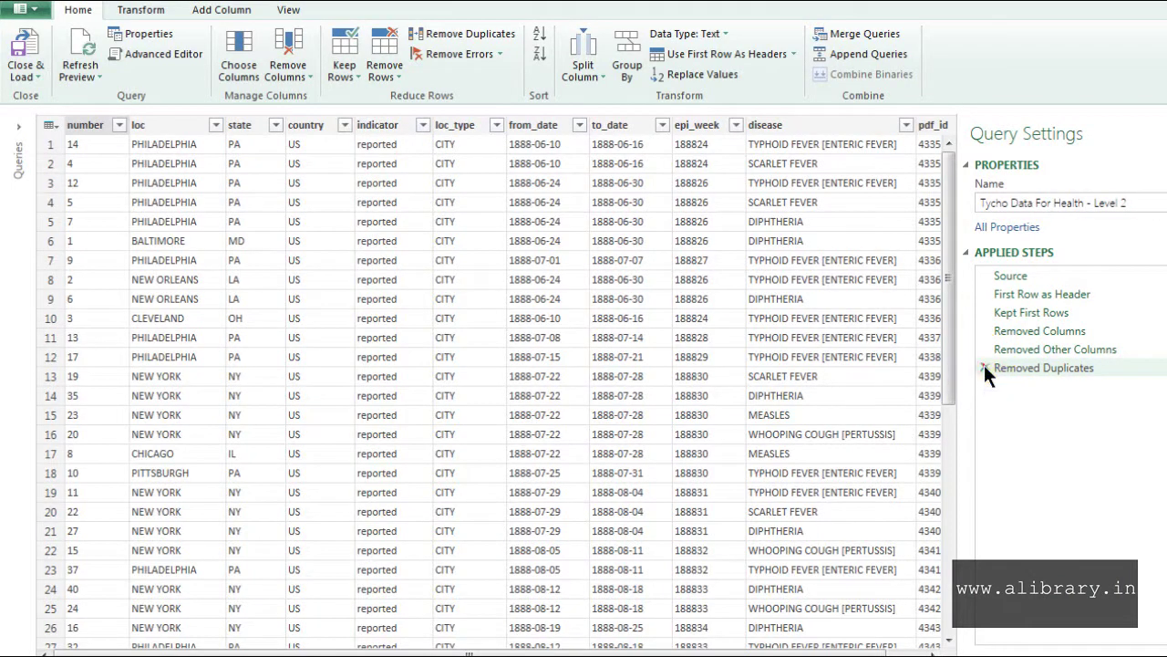
left_click(983, 367)
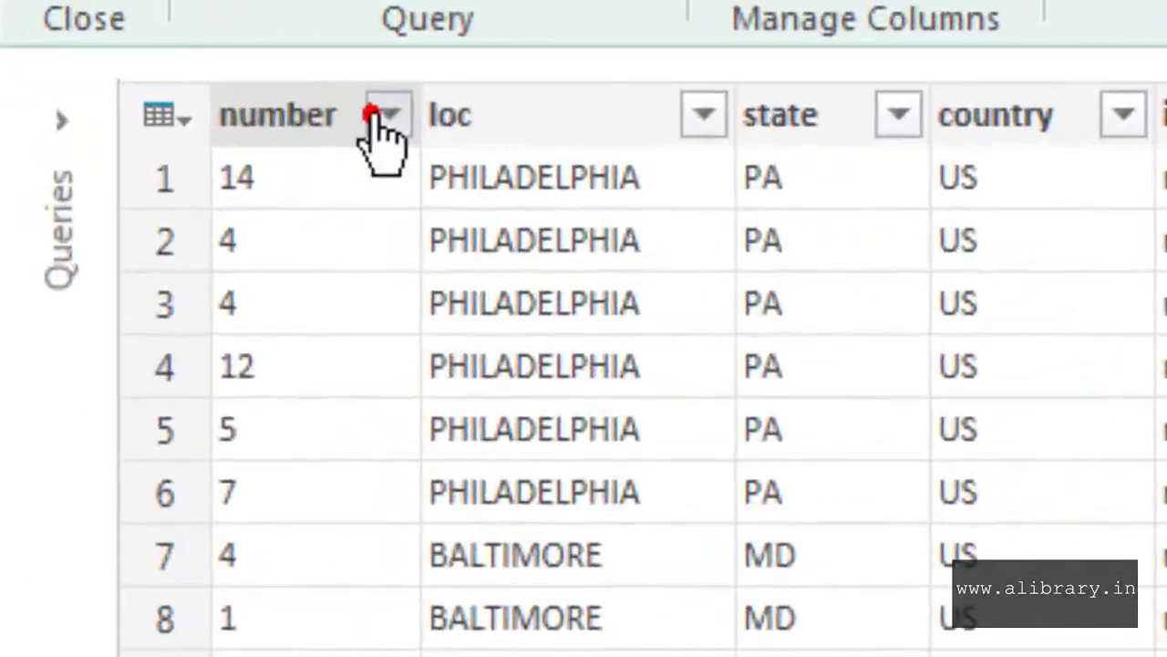
- Sort the rows by the number column in ascending order, and switch that sort to descending
left_click(303, 118)
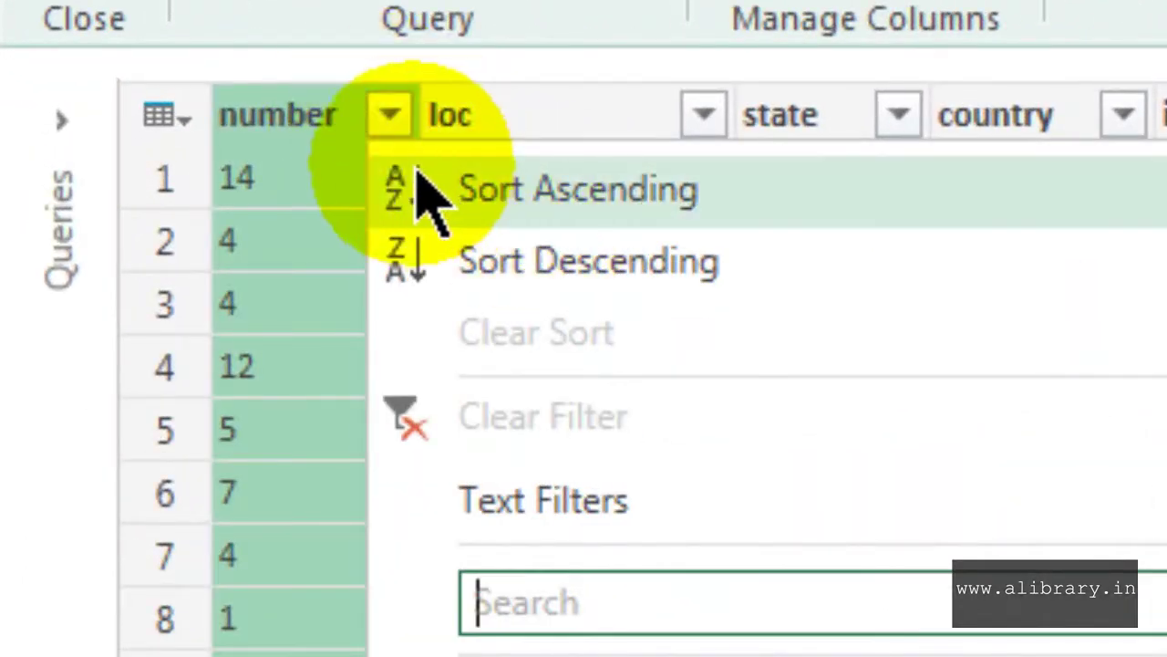
left_click(524, 196)
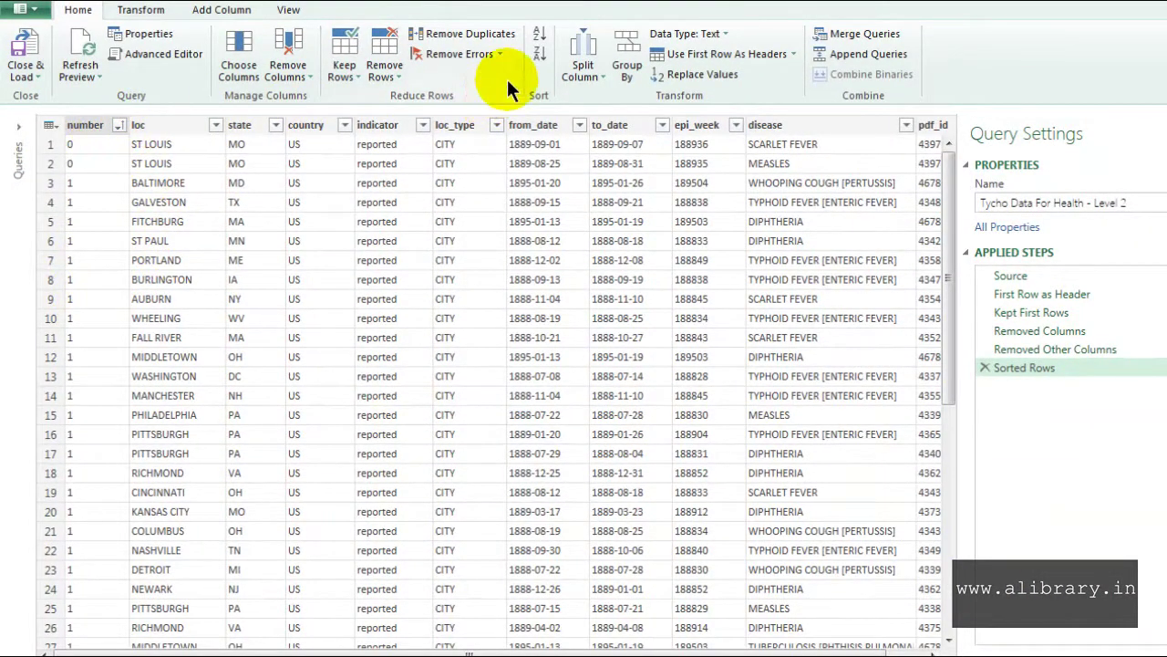
left_click(101, 126)
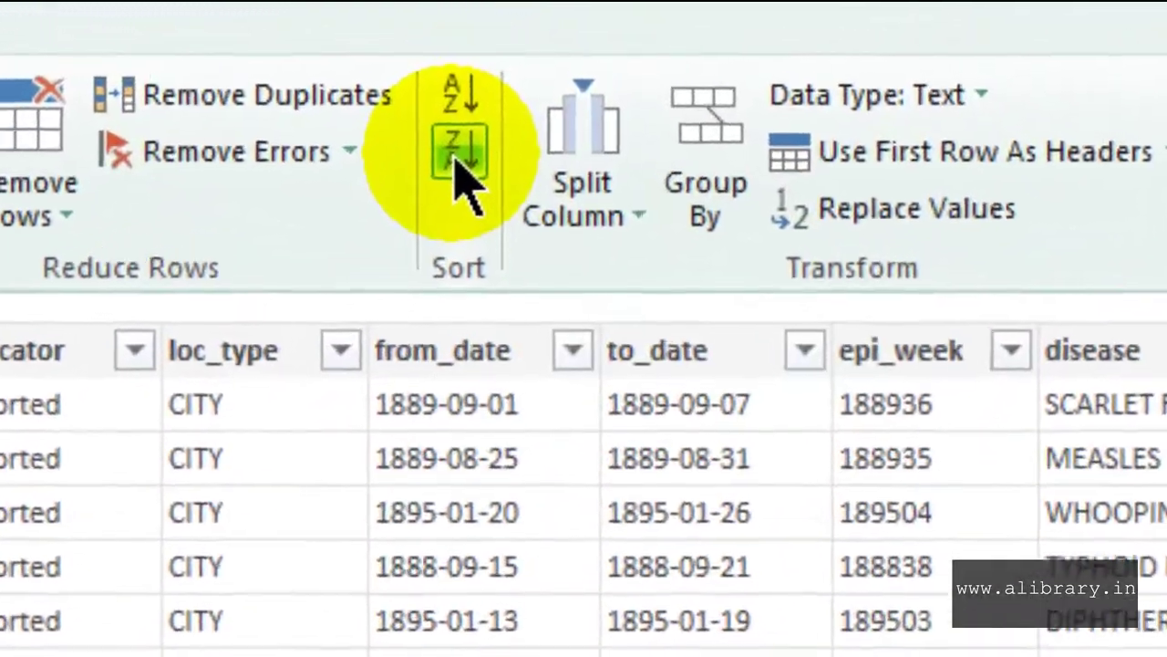
left_click(460, 153)
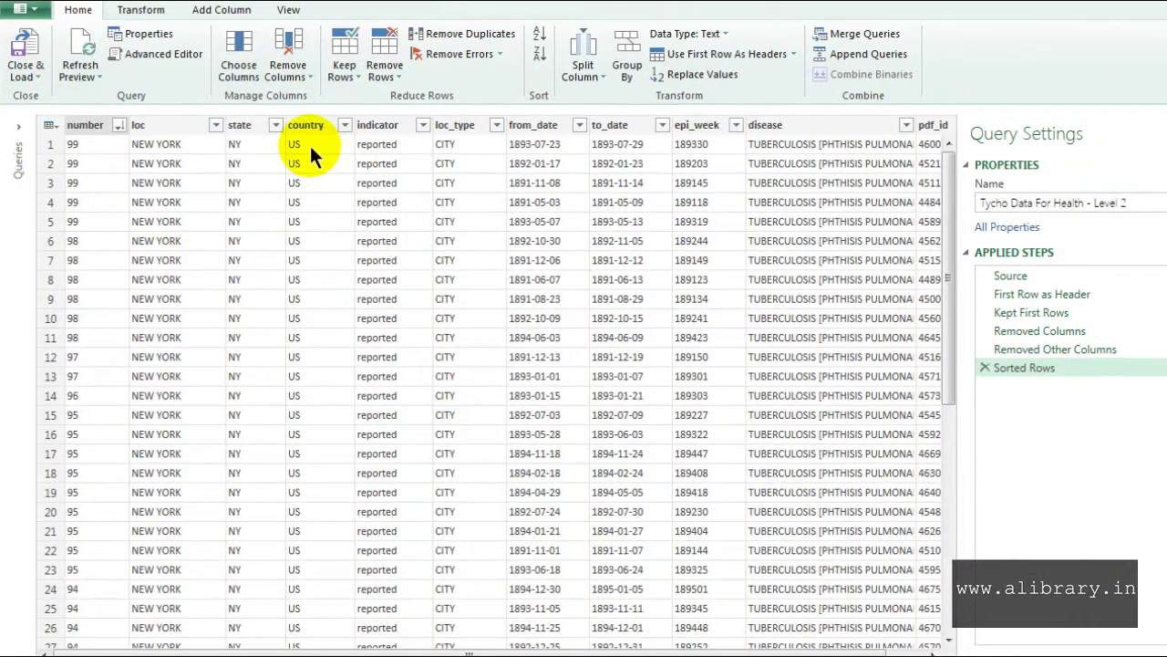
- Add an ascending sort on the loc column as the second sort level
left_click(462, 126)
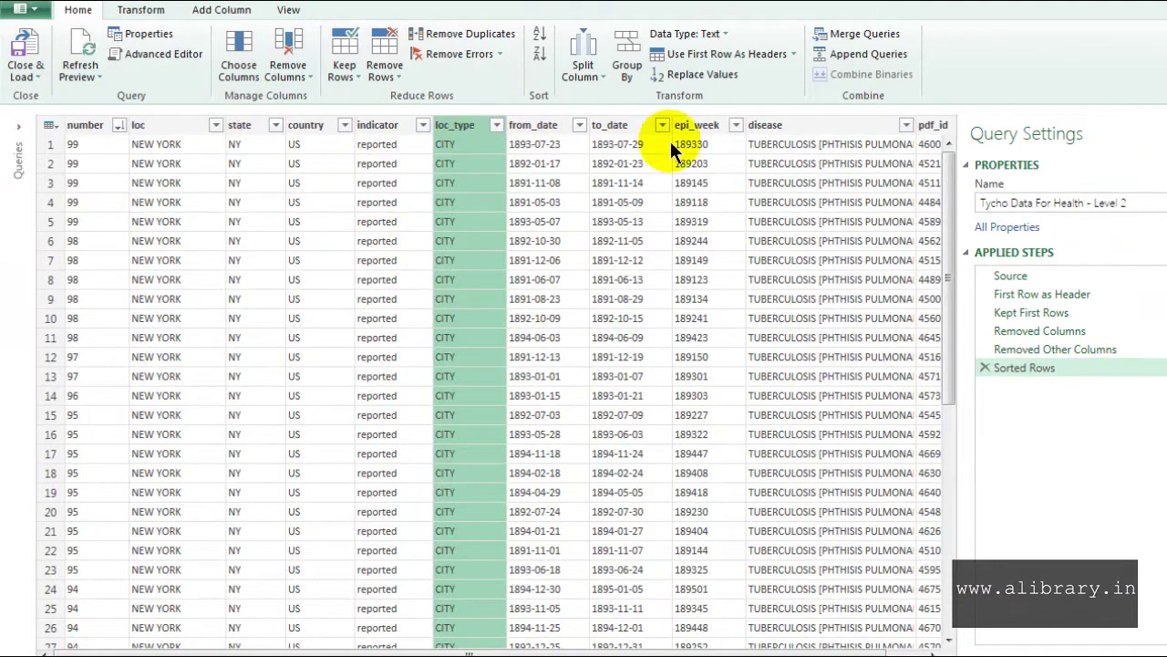
left_click(156, 125)
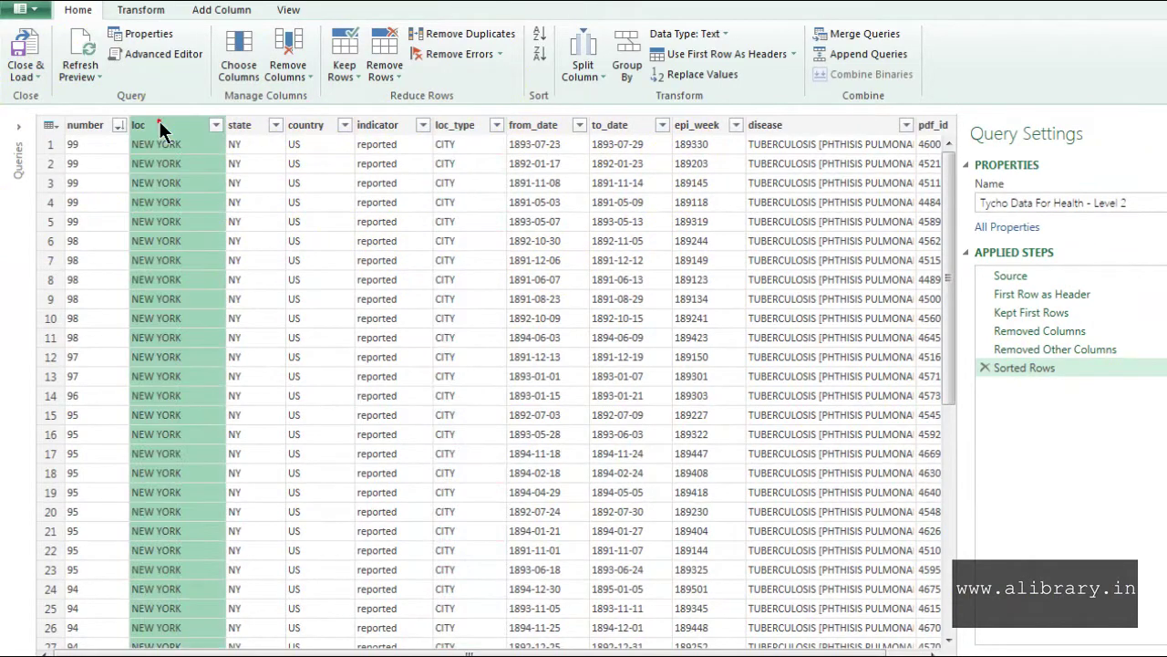
left_click(538, 38)
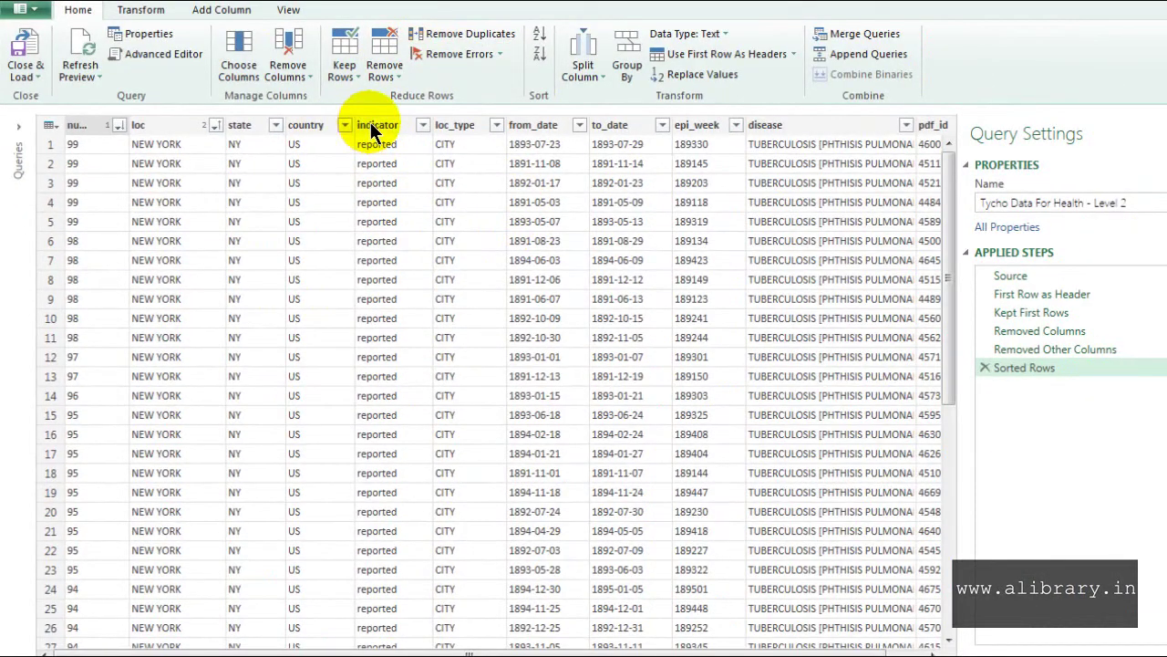
left_click(354, 71)
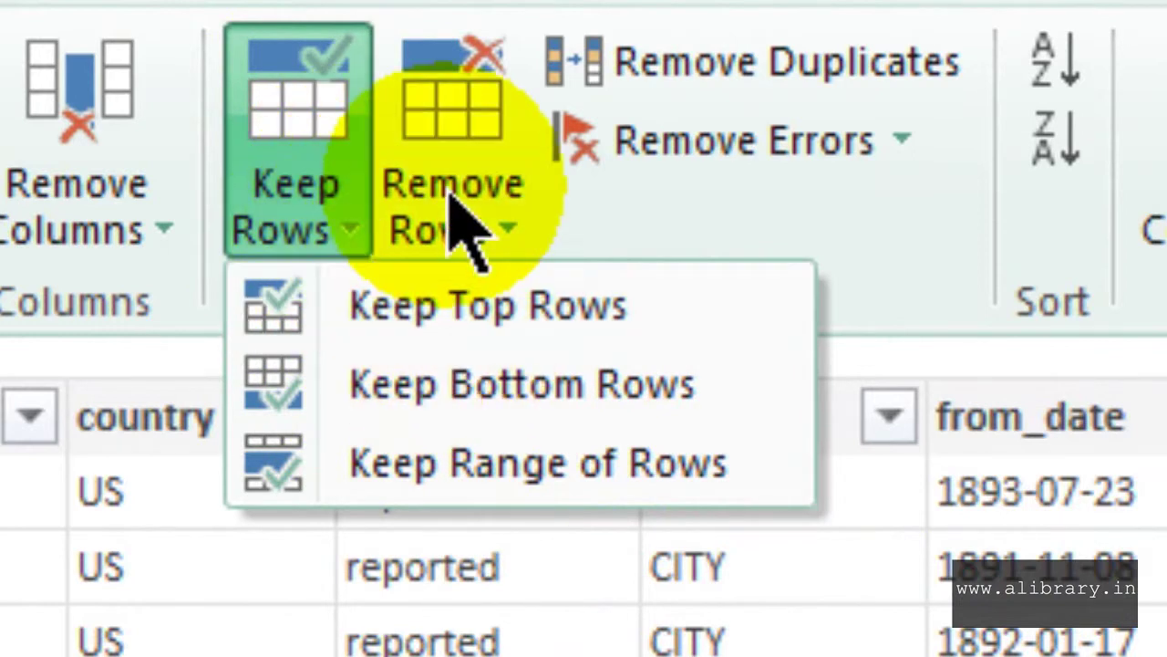
left_click(483, 394)
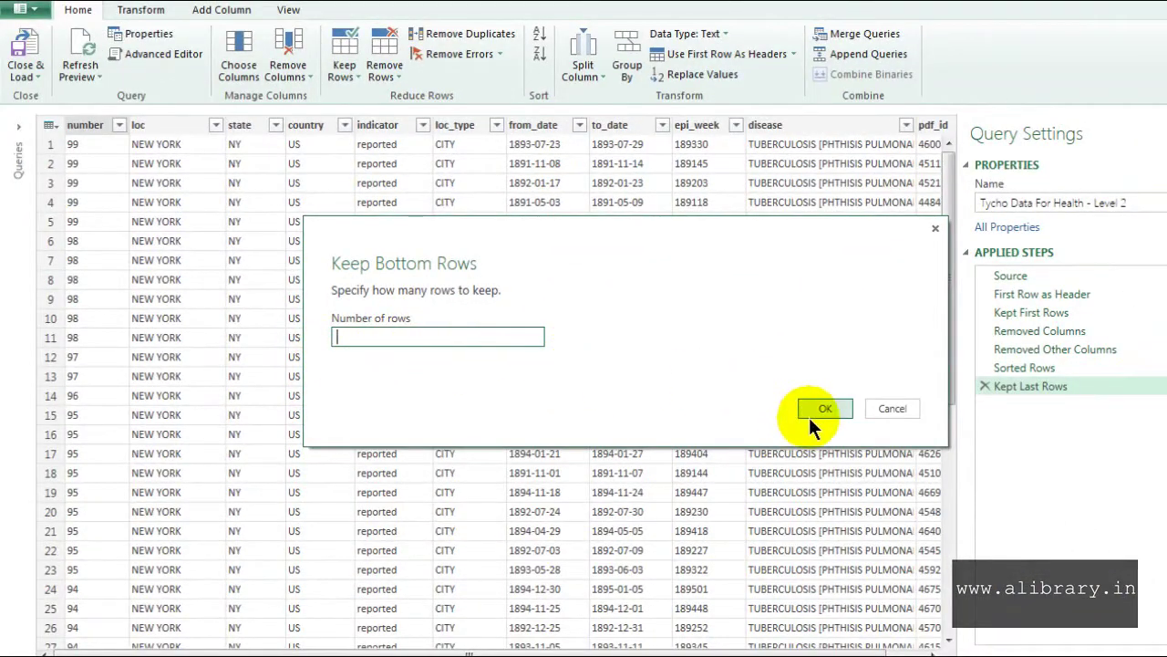
left_click(893, 408)
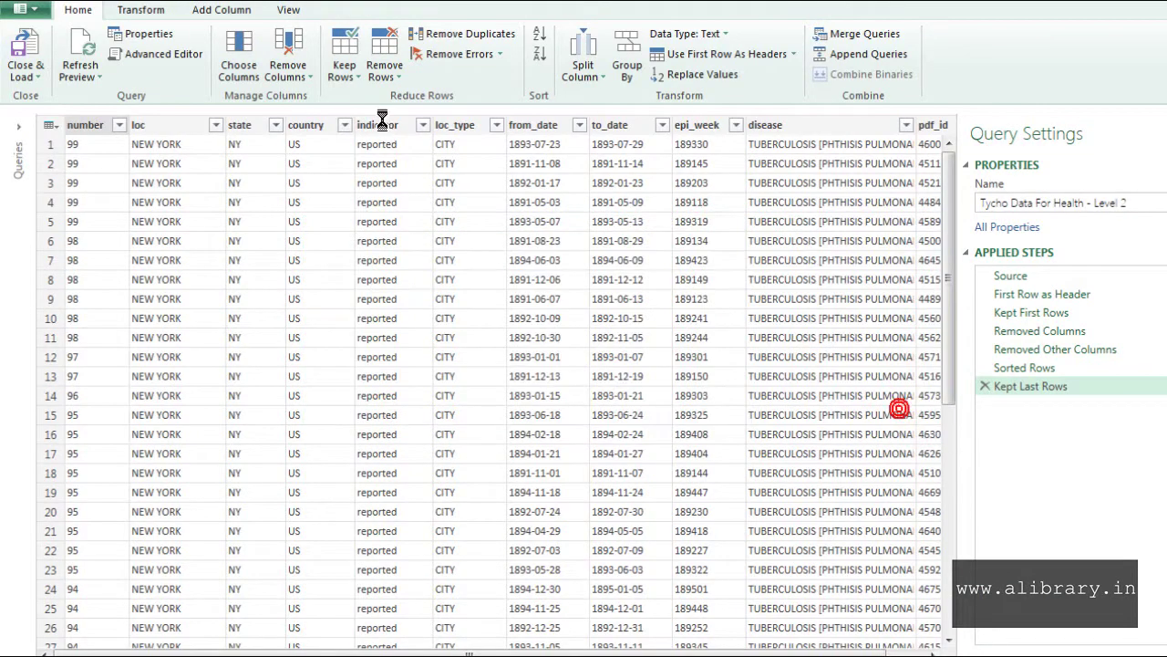
- Apply Keep Range of Rows to the sorted data, with first row 10 and 1000 rows
left_click(355, 75)
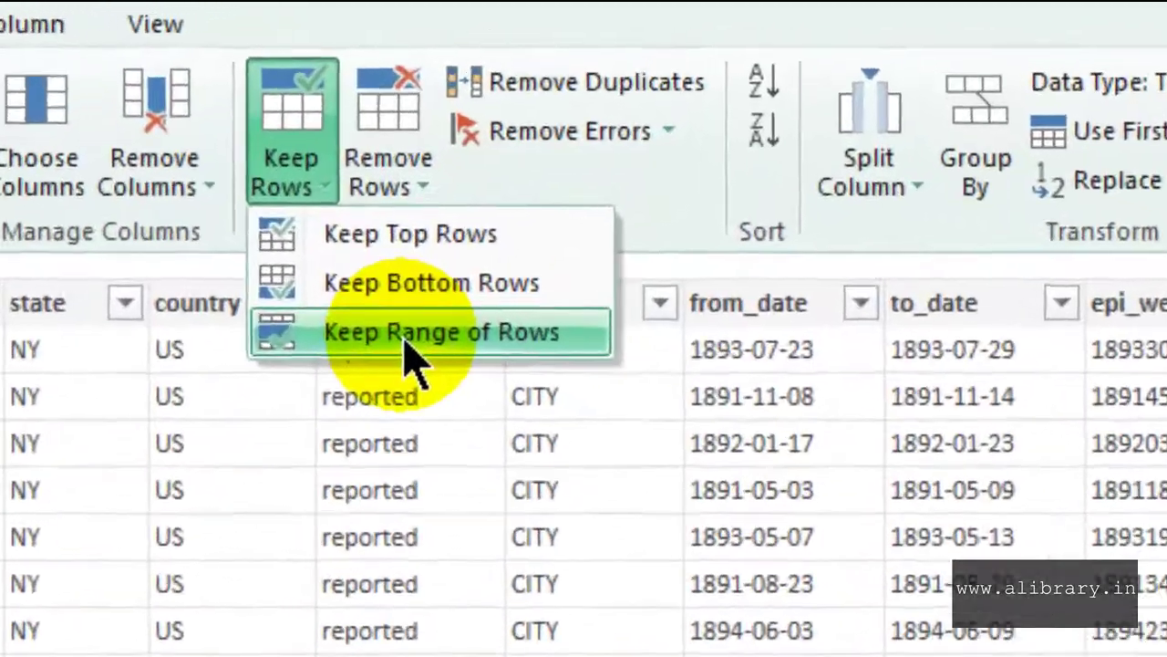
left_click(405, 345)
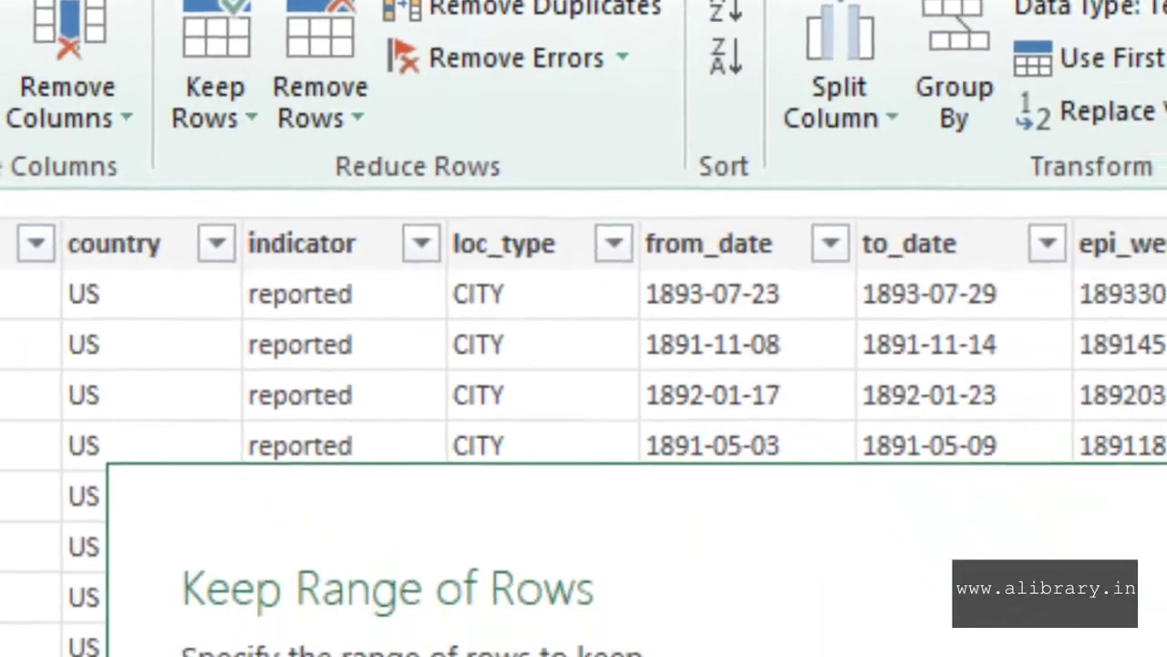
type("10")
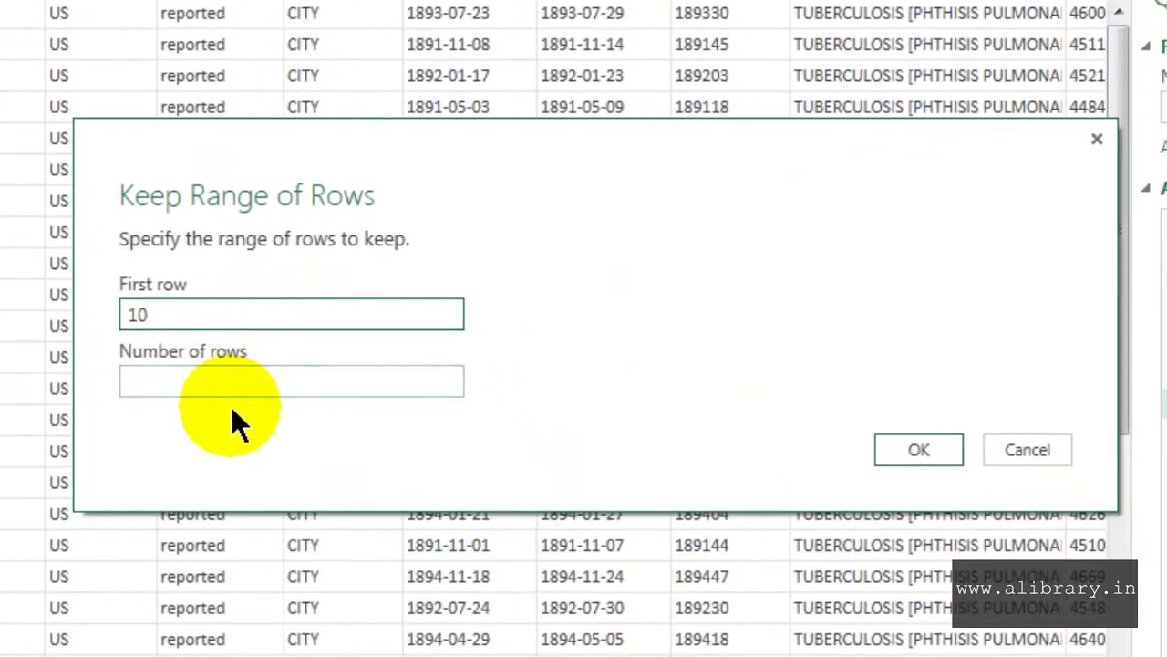
left_click(192, 389)
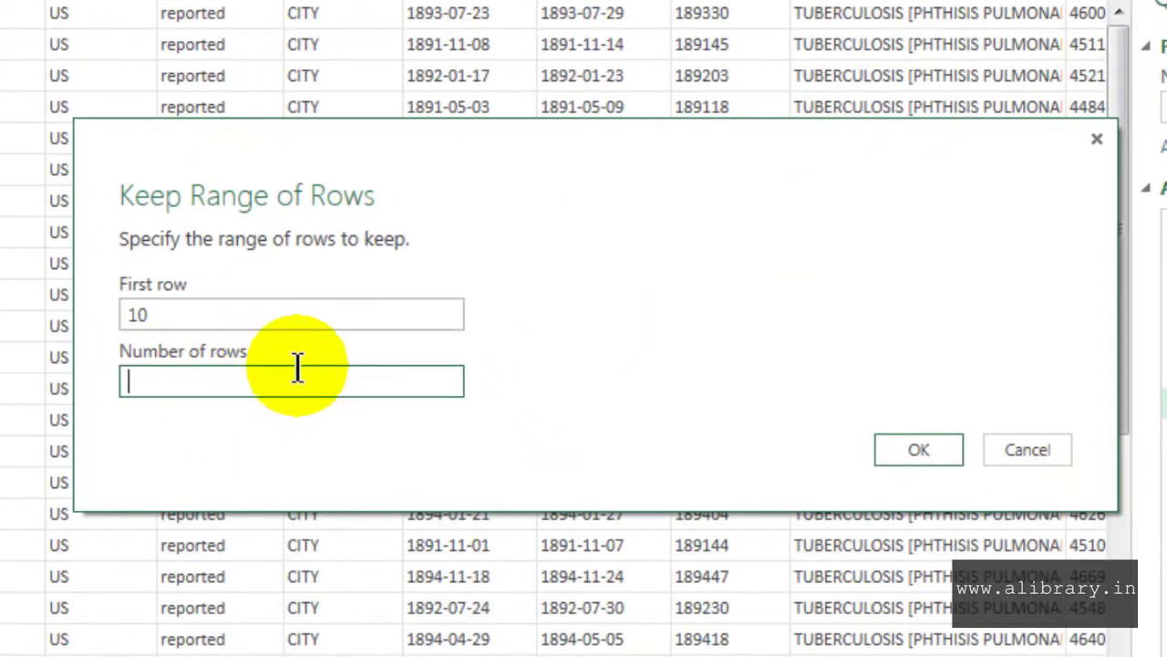
type("1000")
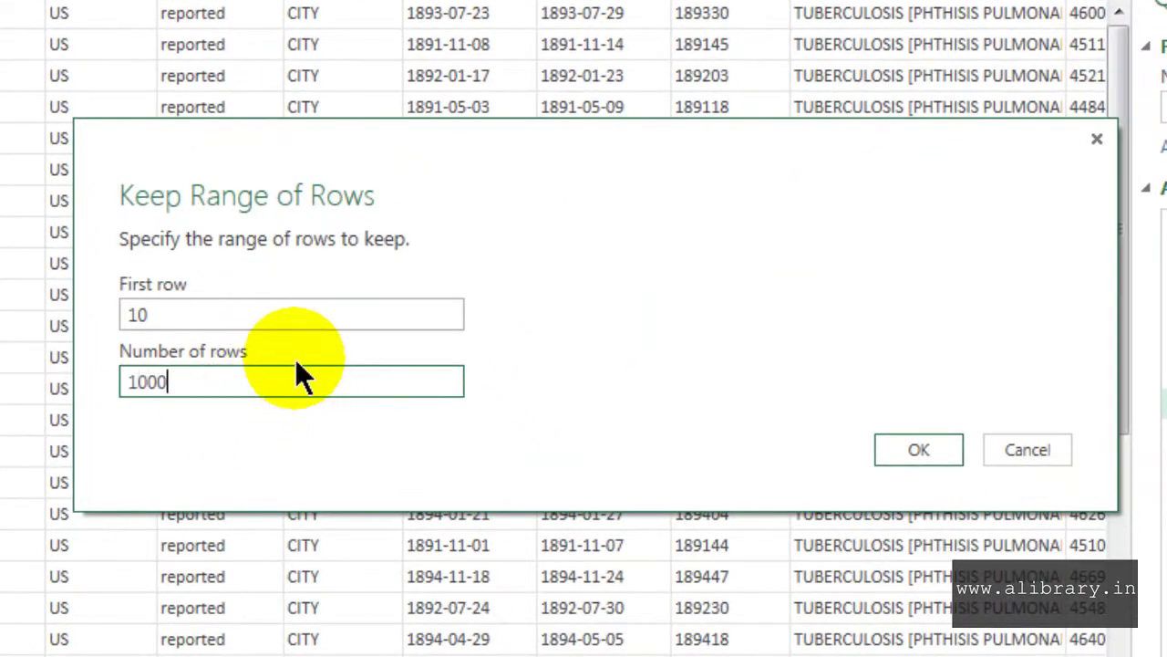
key("Return")
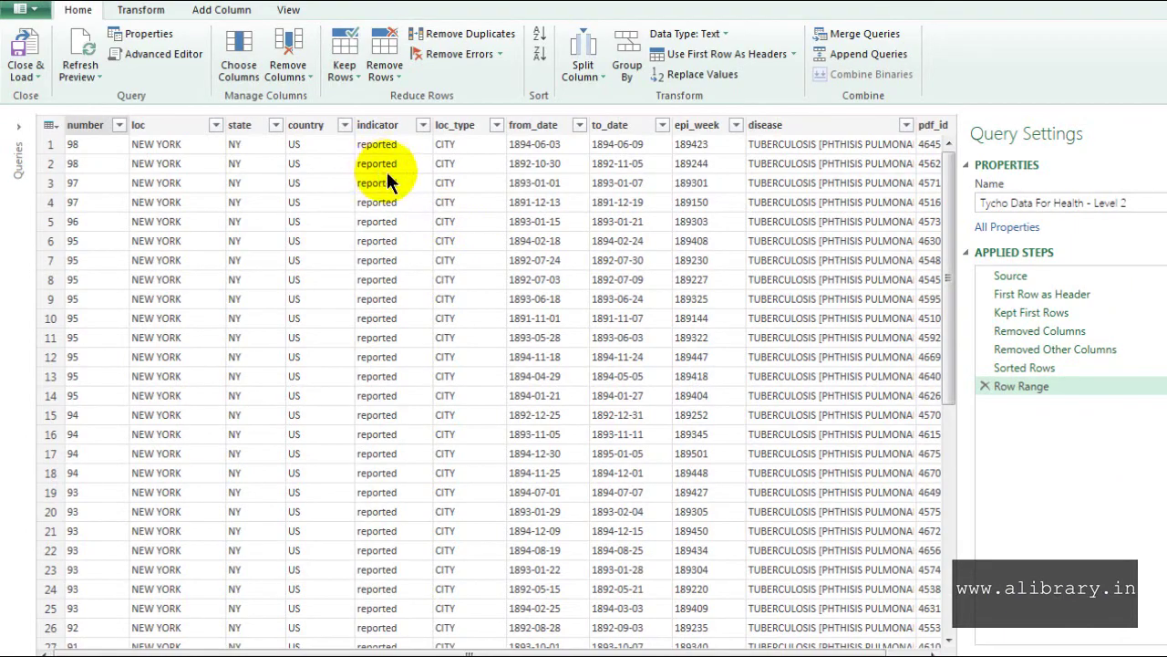
- Remove alternate rows, with first row to remove 6, number of rows to remove 4 and number of rows to keep 1
left_click(394, 74)
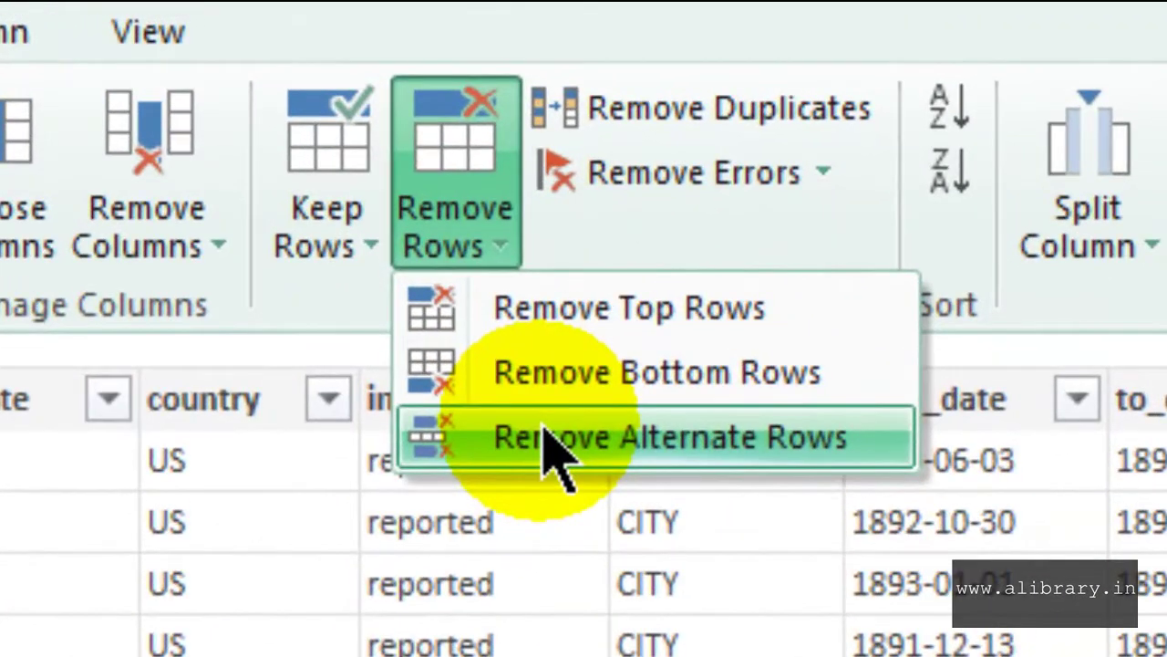
left_click(543, 427)
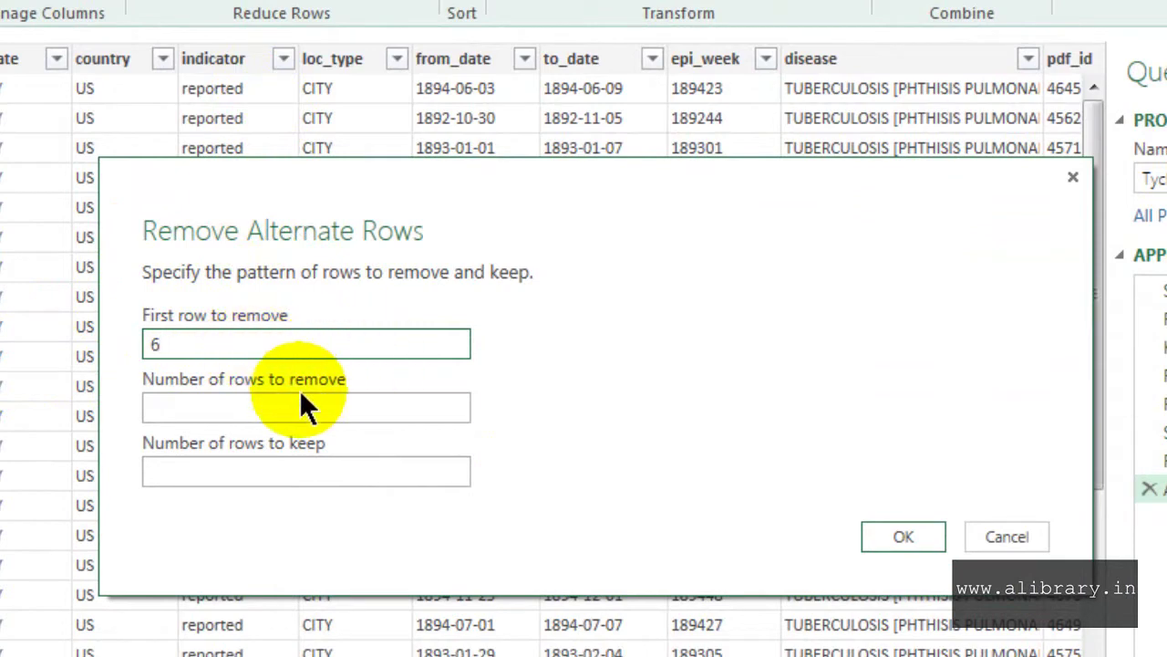
left_click(234, 403)
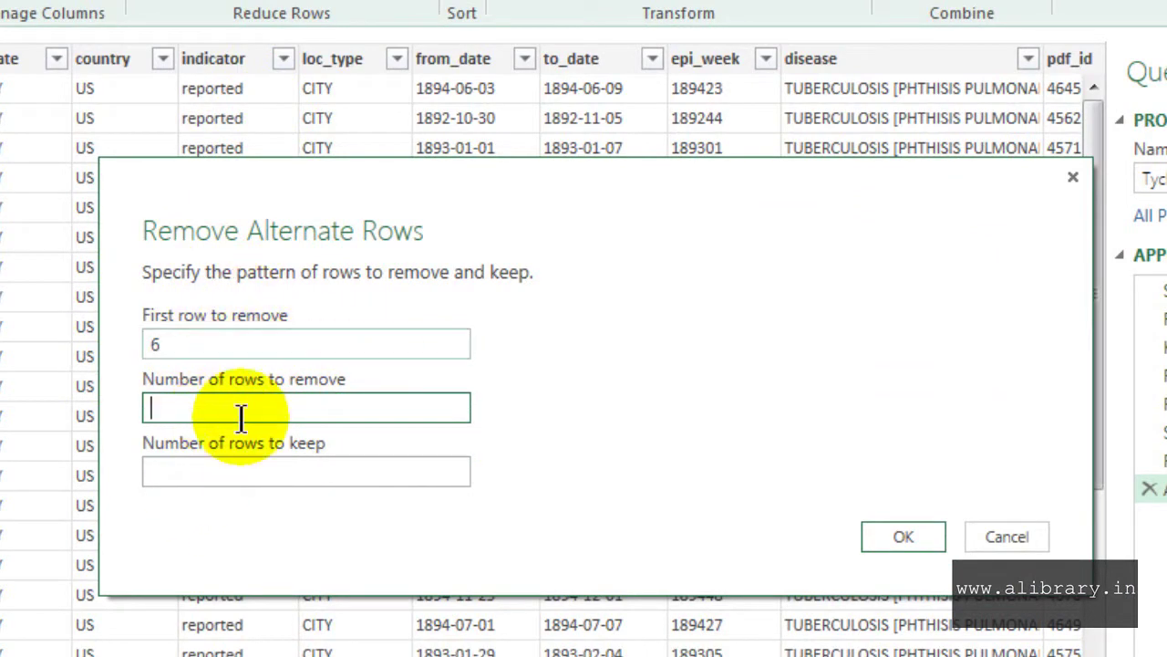
type("4")
left_click(206, 477)
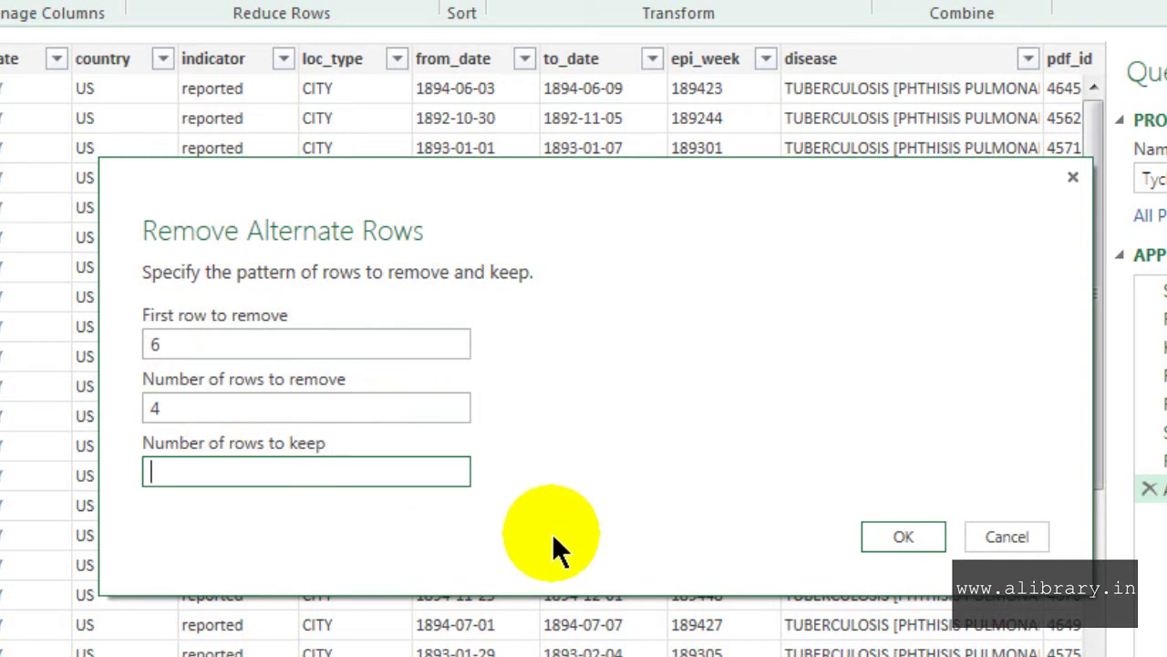
type("1")
left_click(889, 536)
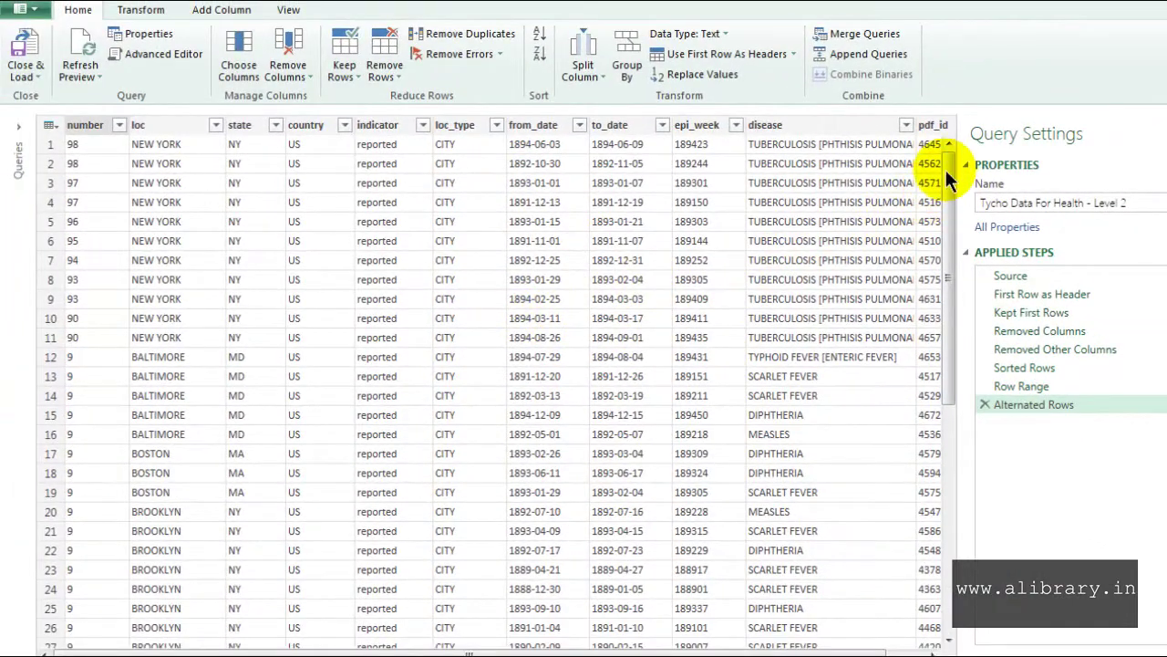
left_click_drag(948, 169, 931, 130)
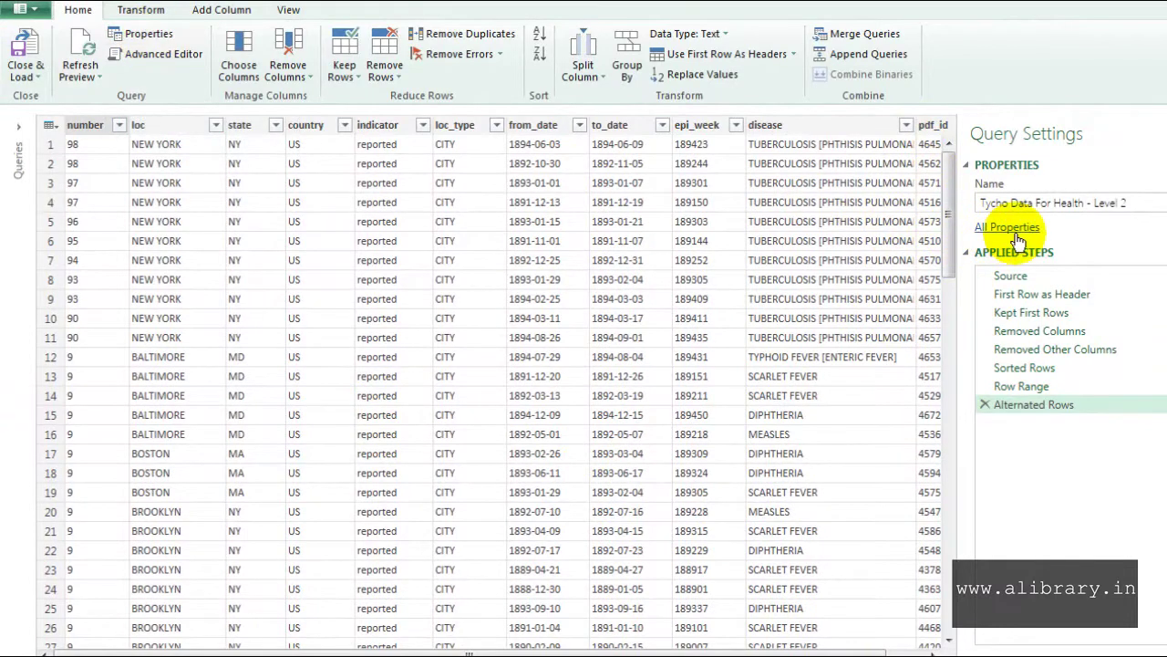
- Review the query's name and description in Query Properties and close the dialog
left_click(155, 54)
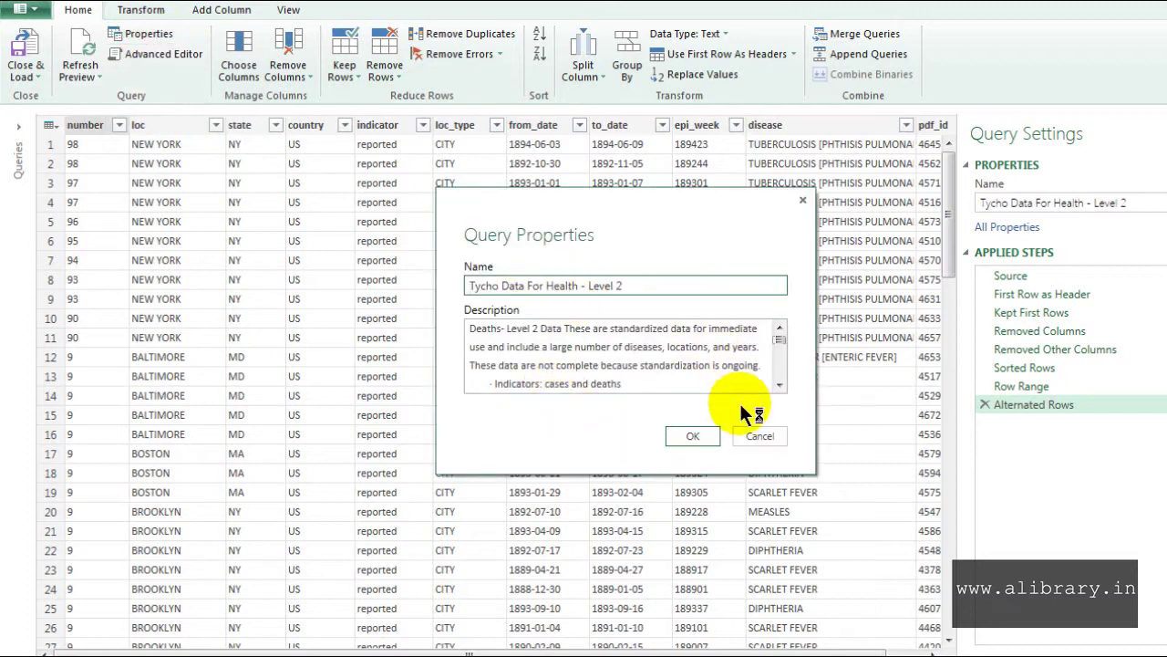
left_click(691, 436)
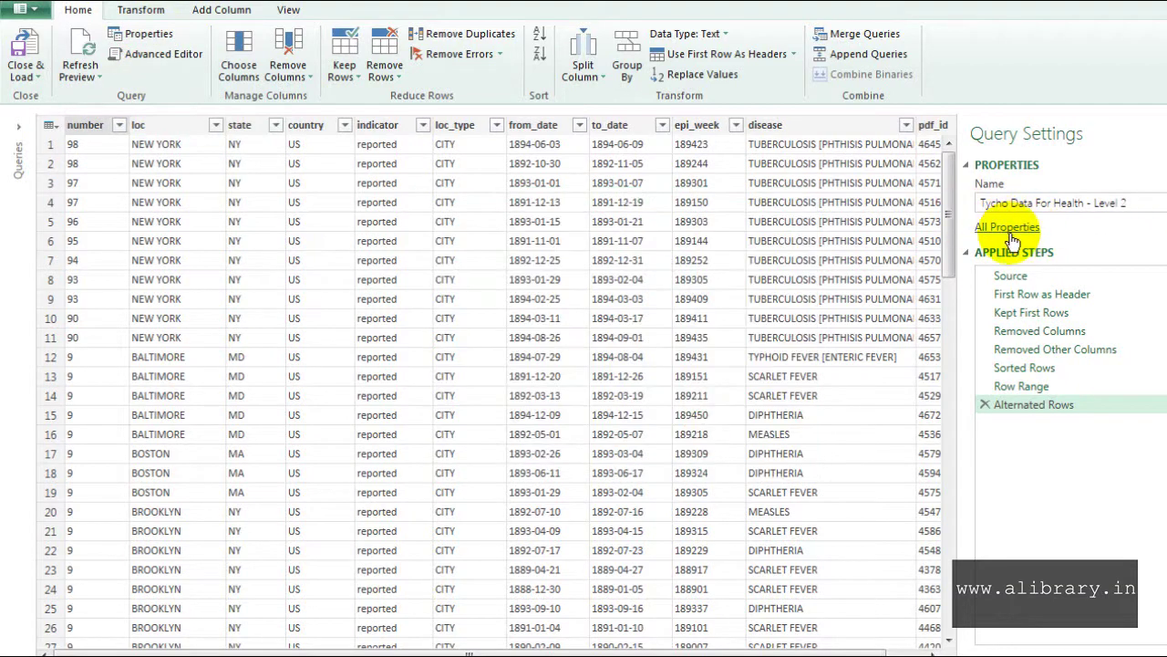
left_click(89, 75)
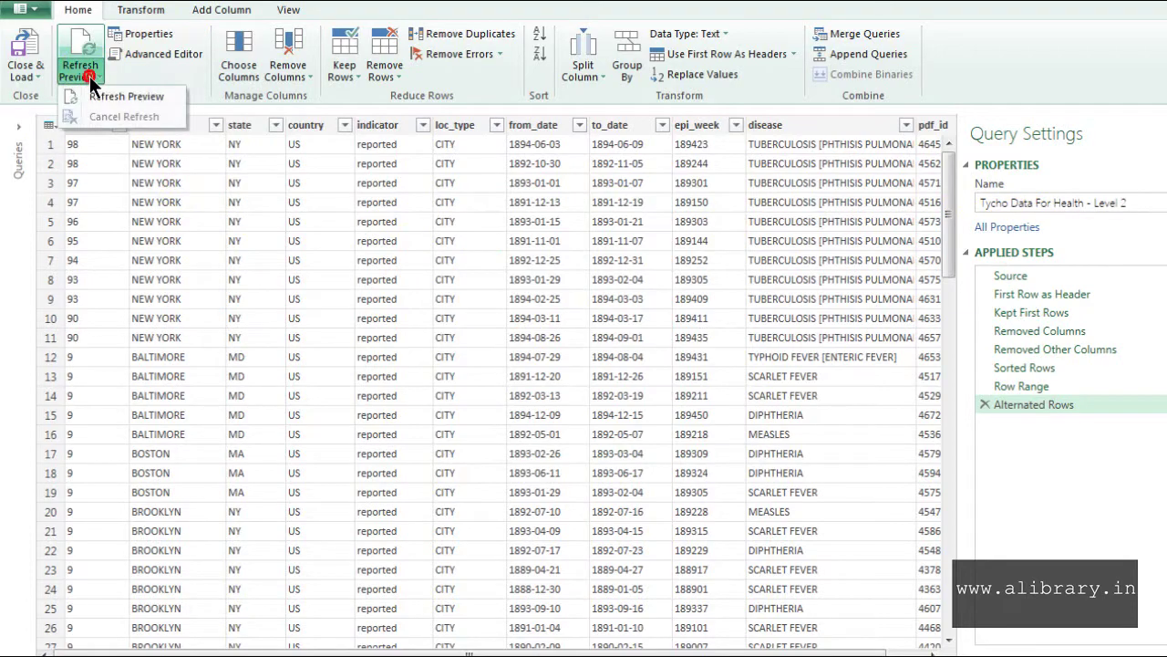
left_click(90, 76)
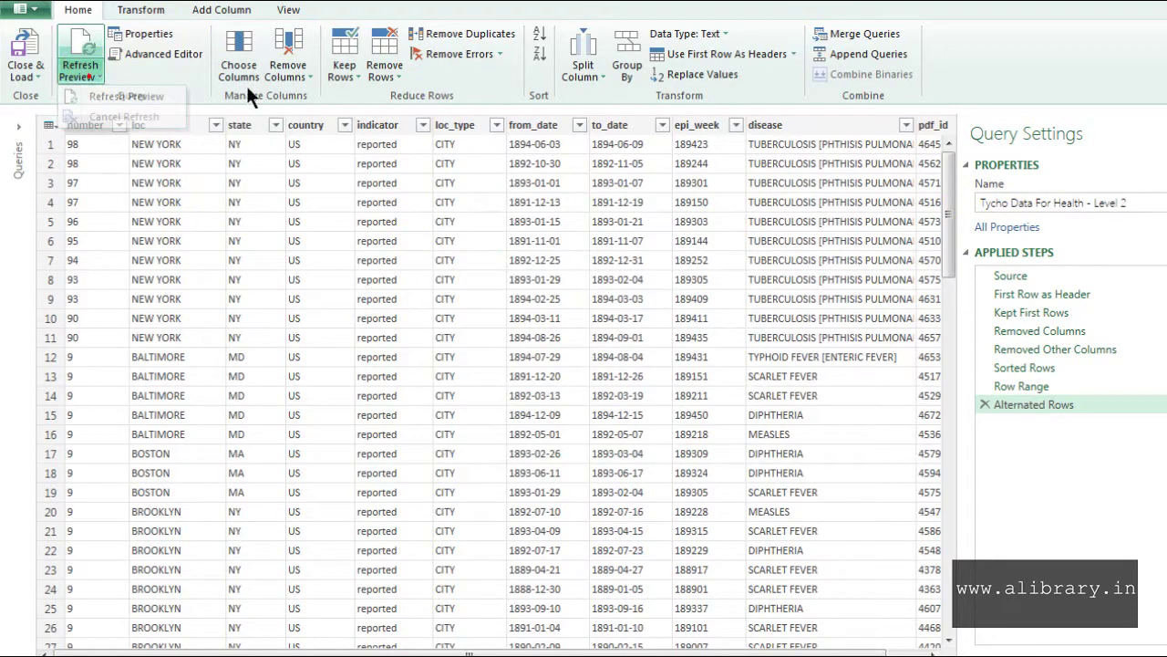
left_click(499, 54)
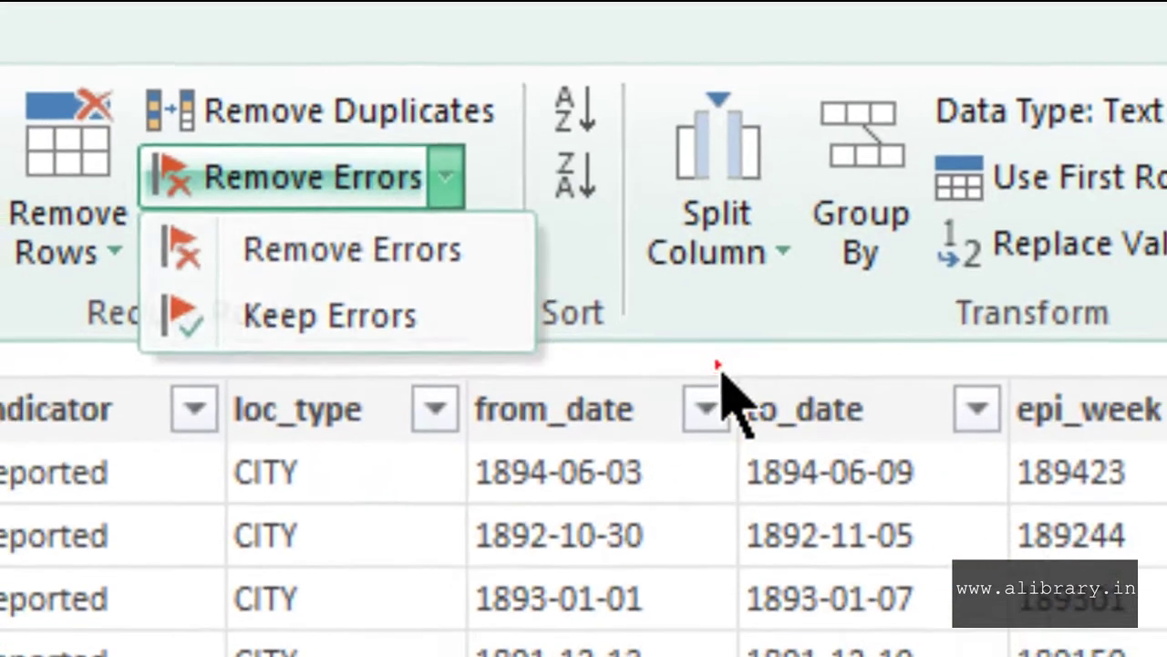
left_click(719, 368)
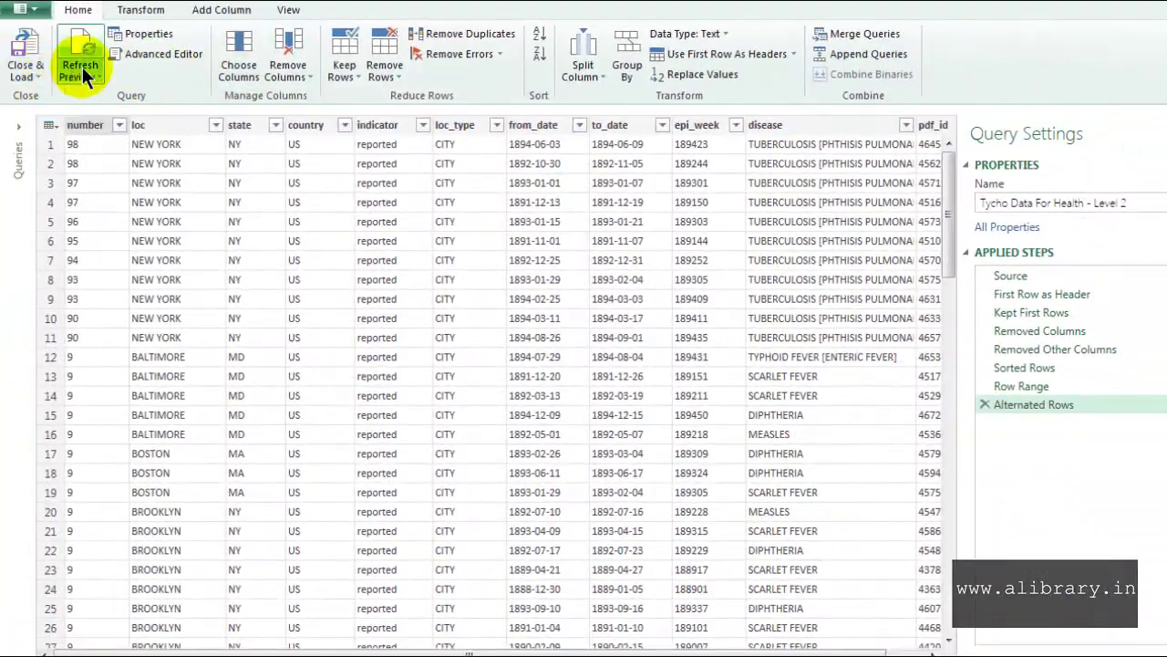
- Examine the query's code in the Advanced Editor, including the sort orders of number and loc in the Sorted Rows line, and close it
left_click(167, 52)
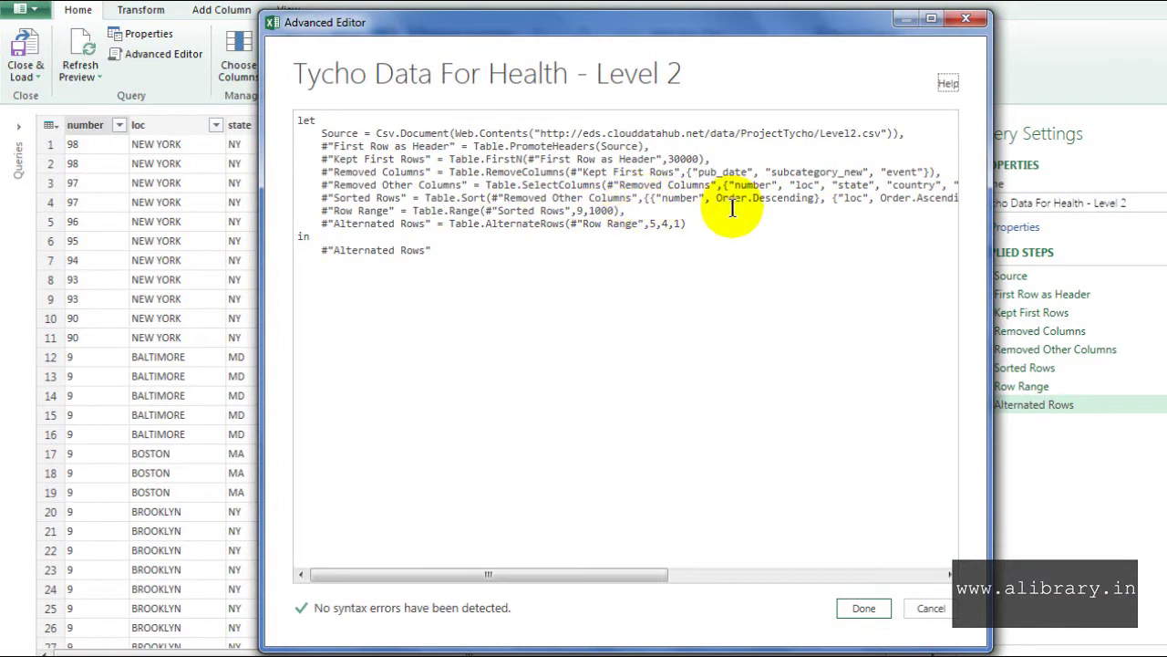
left_click(789, 201)
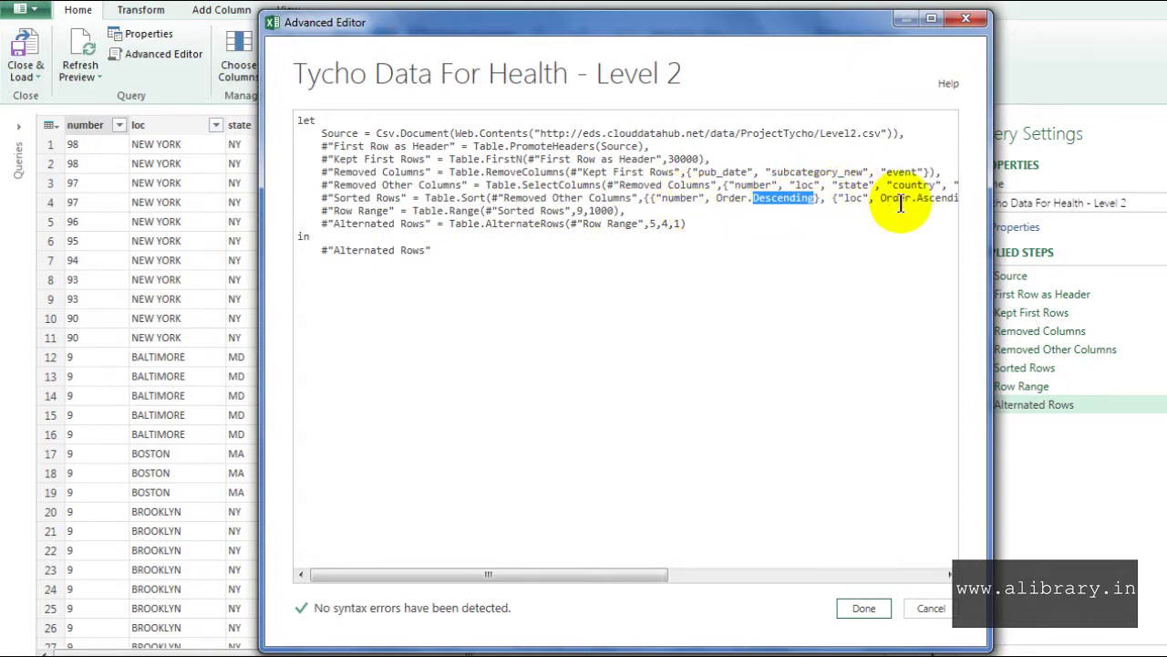
left_click_drag(636, 574, 728, 574)
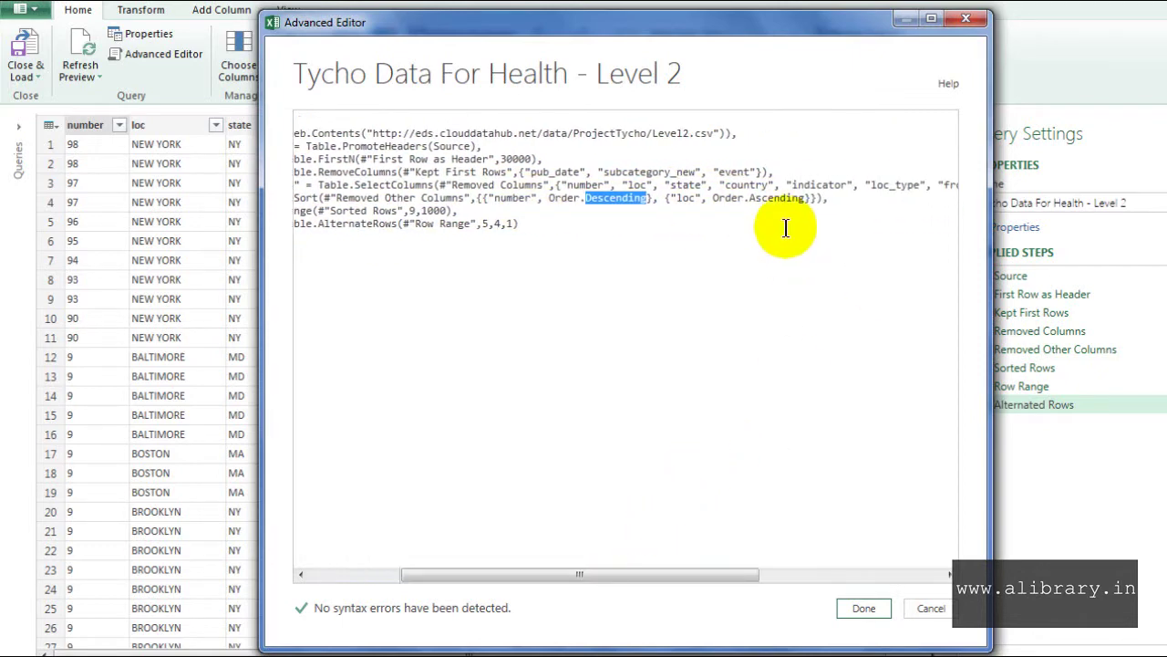
left_click(880, 606)
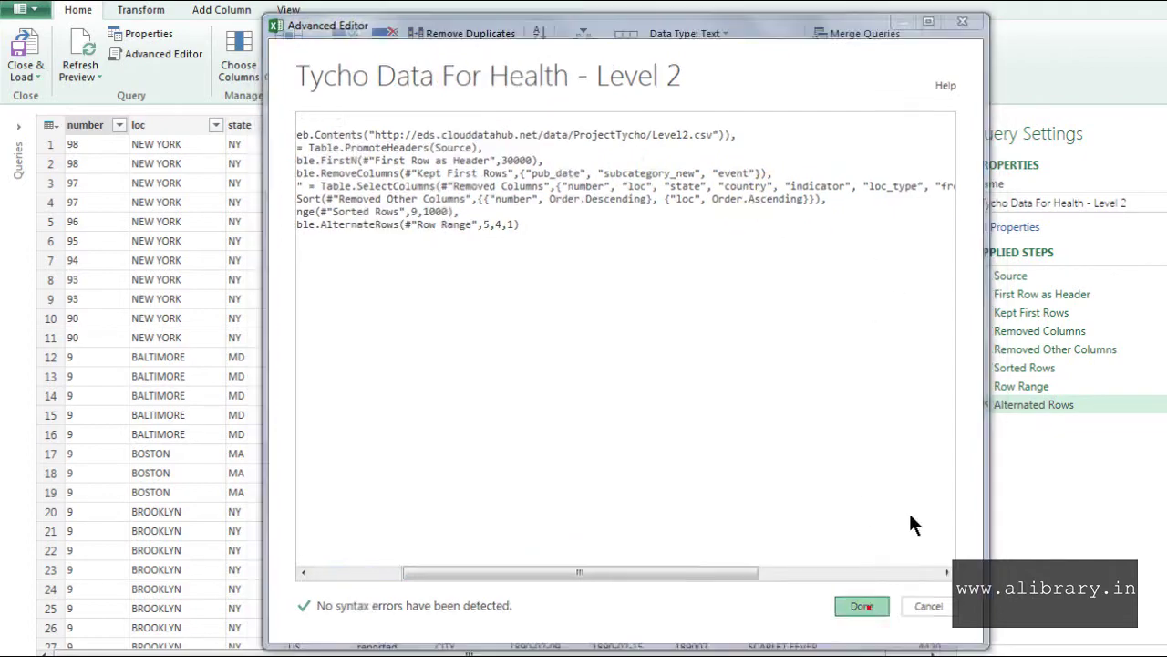